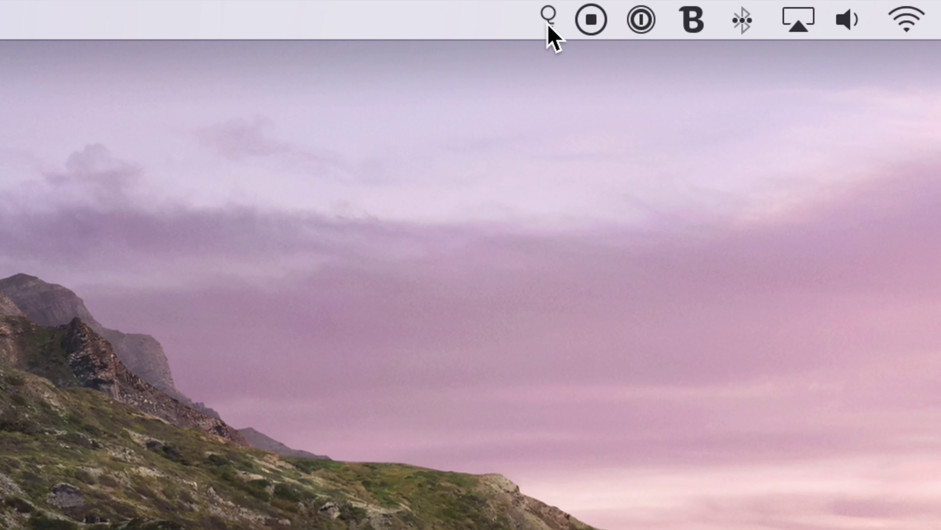
Add a new 2FA to Tray account named Instagram, pasting its secret key and keeping 6-digit codes.
click(549, 27)
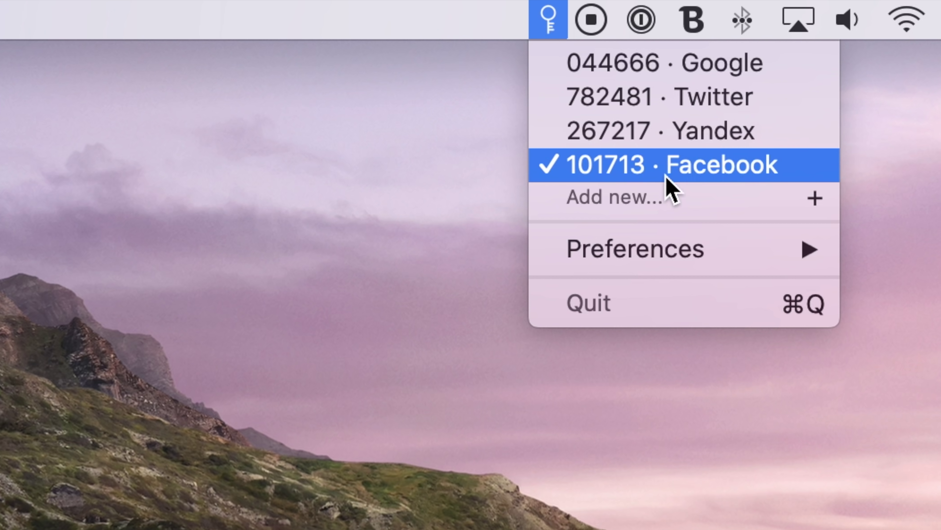
mouse_move(662, 248)
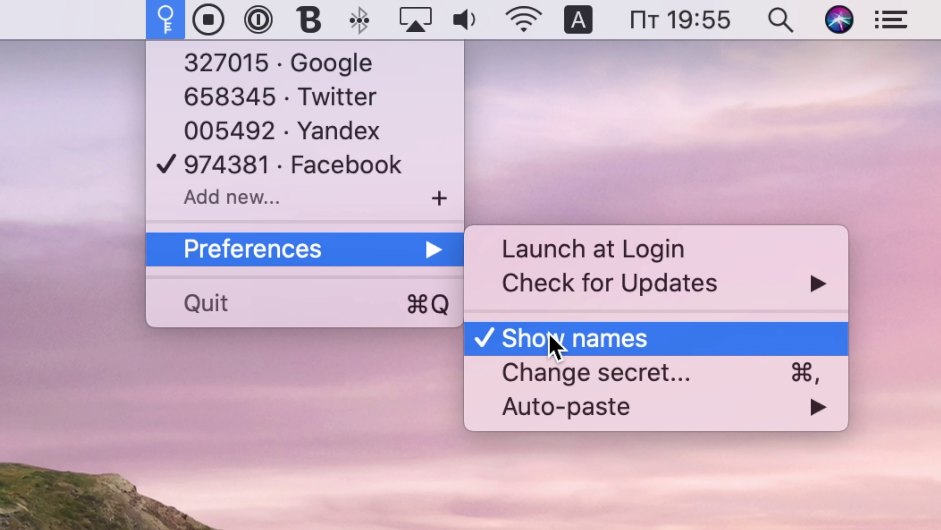
click(319, 202)
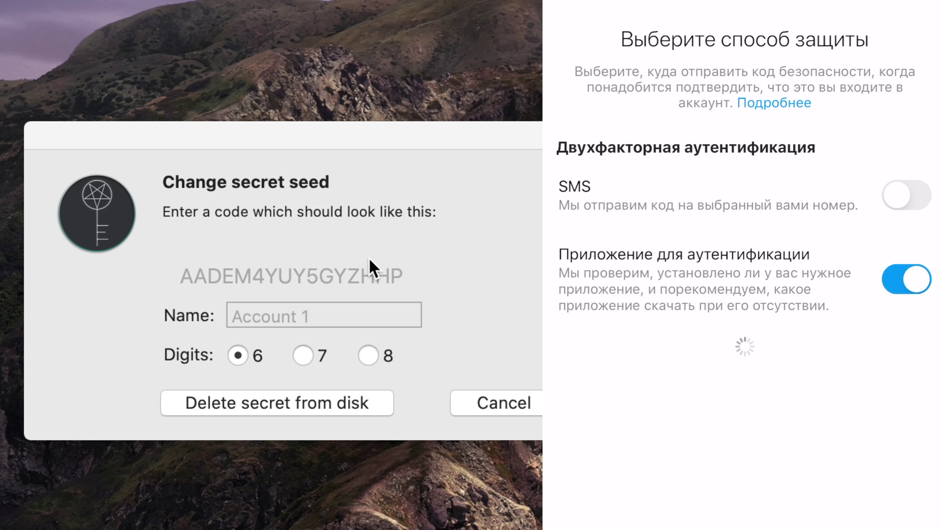
click(369, 270)
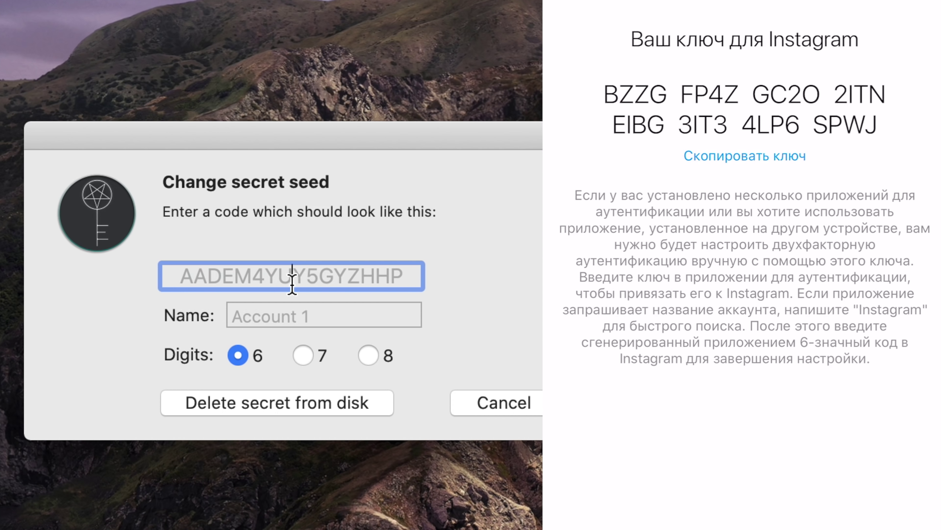
right_click(321, 276)
click(333, 330)
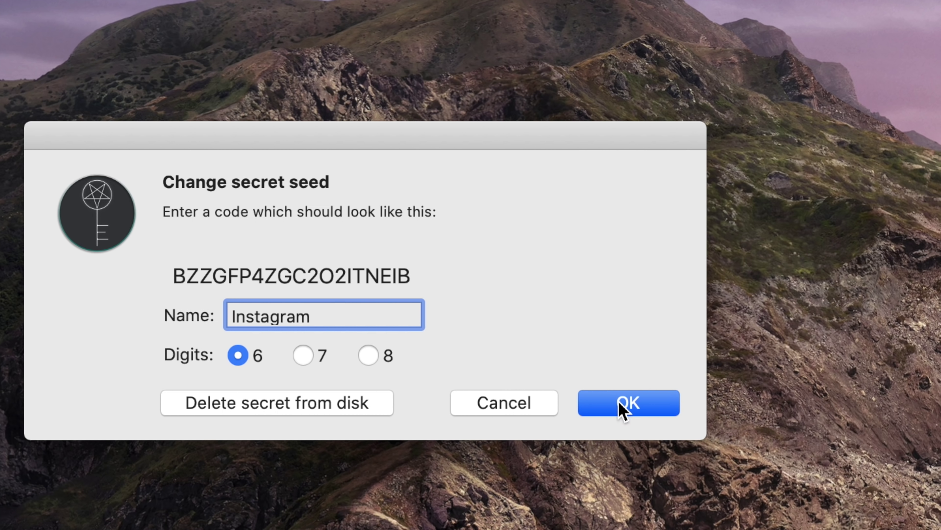
click(624, 411)
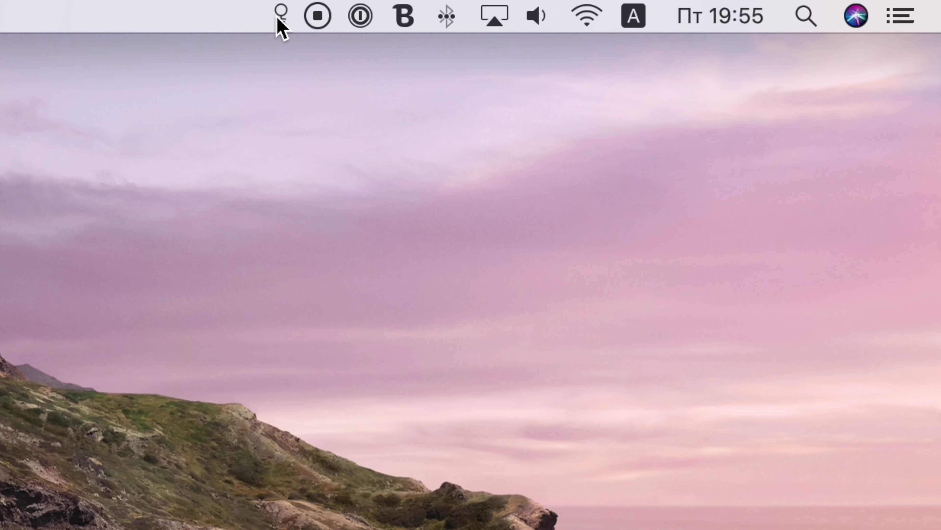
Copy the current Instagram verification code from the account list and look through the preferences options.
click(280, 16)
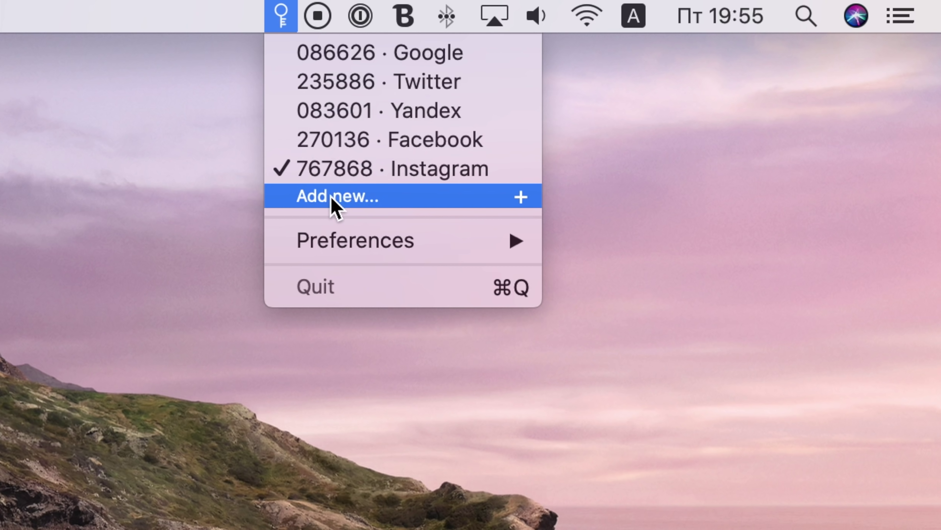
click(342, 167)
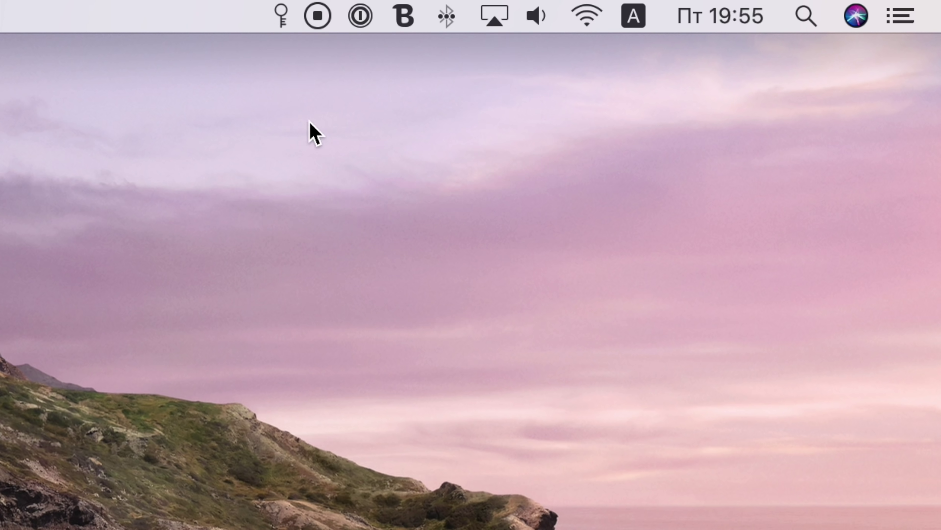
click(282, 16)
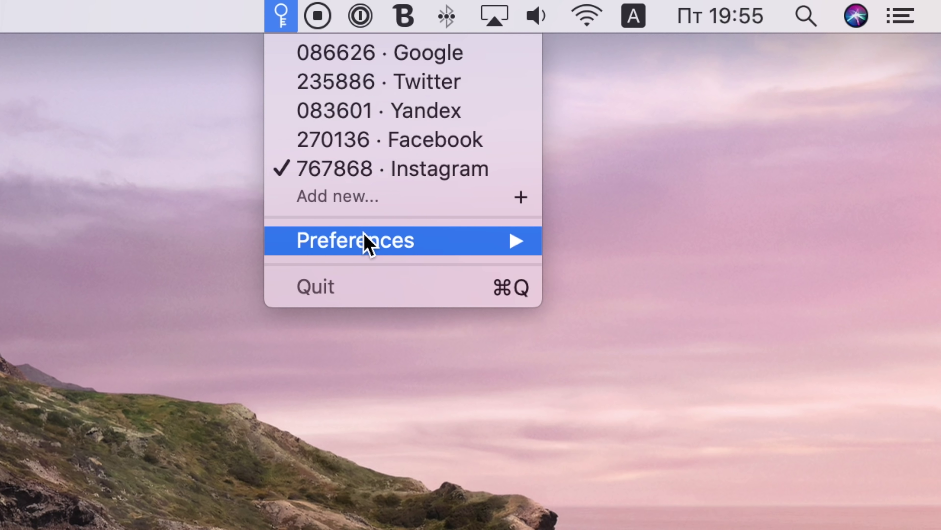
mouse_move(366, 242)
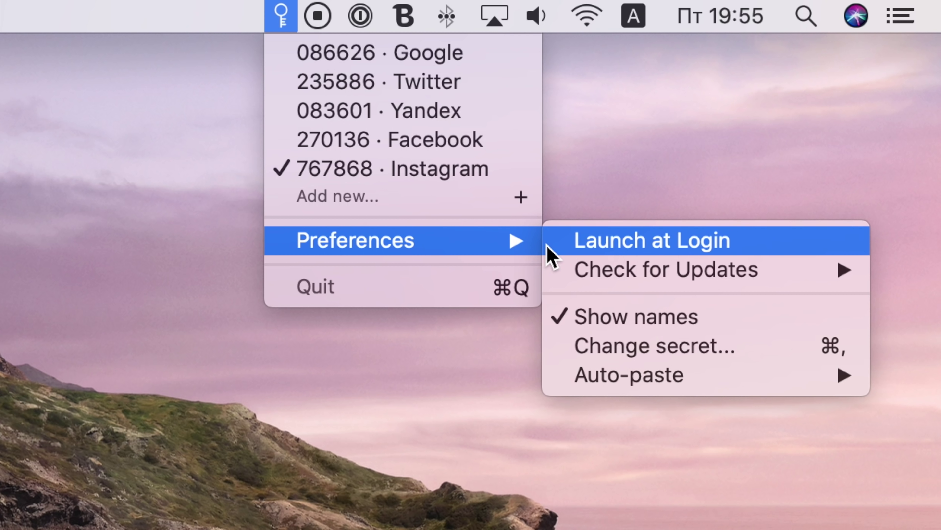
click(407, 170)
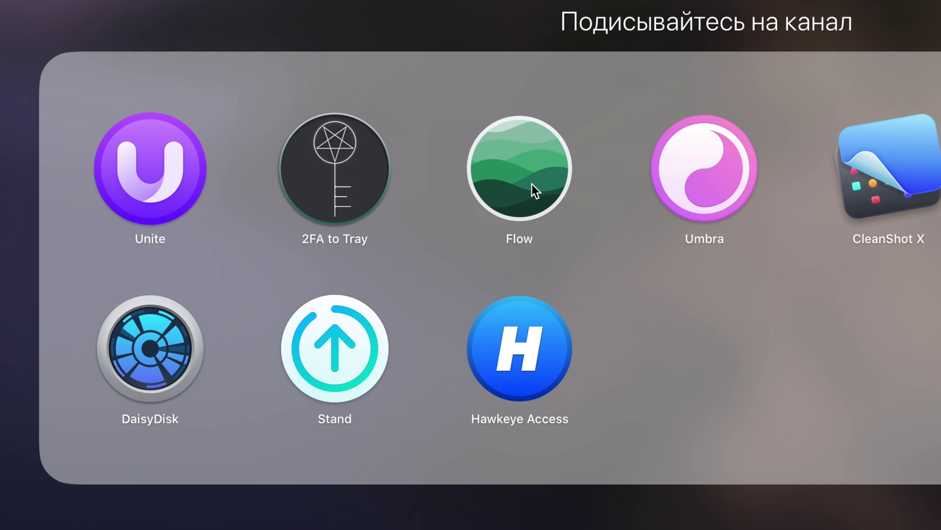
Switch to Flow, leave its welcome window and start the 30-minute work timer.
click(386, 225)
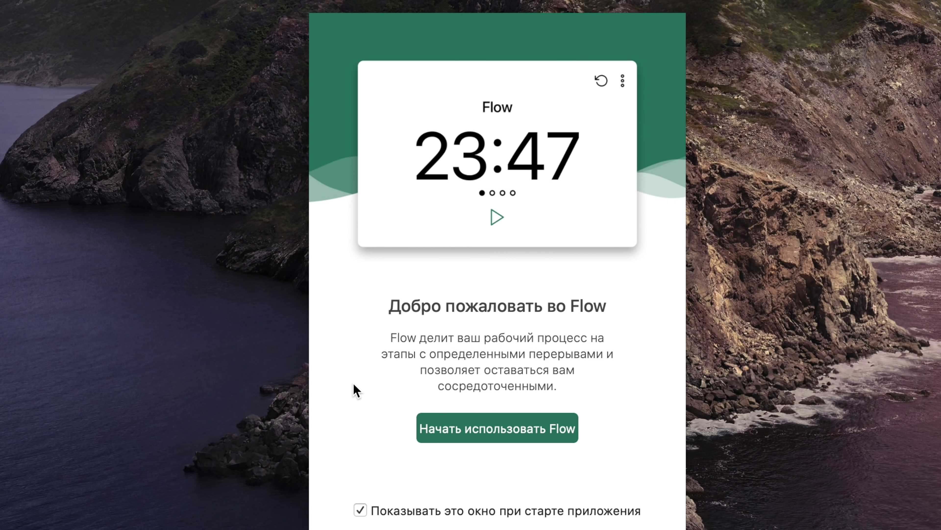
click(449, 432)
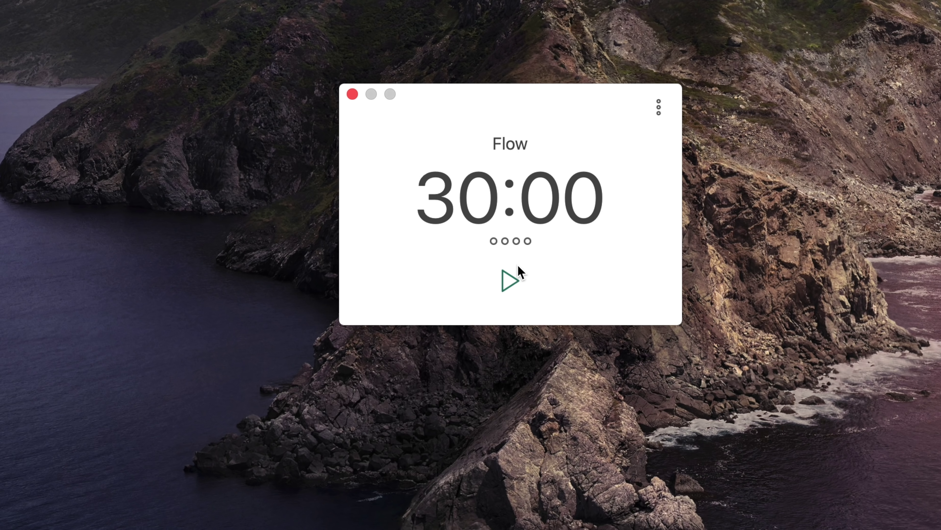
Examine Flow's work stage duration options and its list of blocked applications, and return to the timer.
click(658, 107)
mouse_move(852, 161)
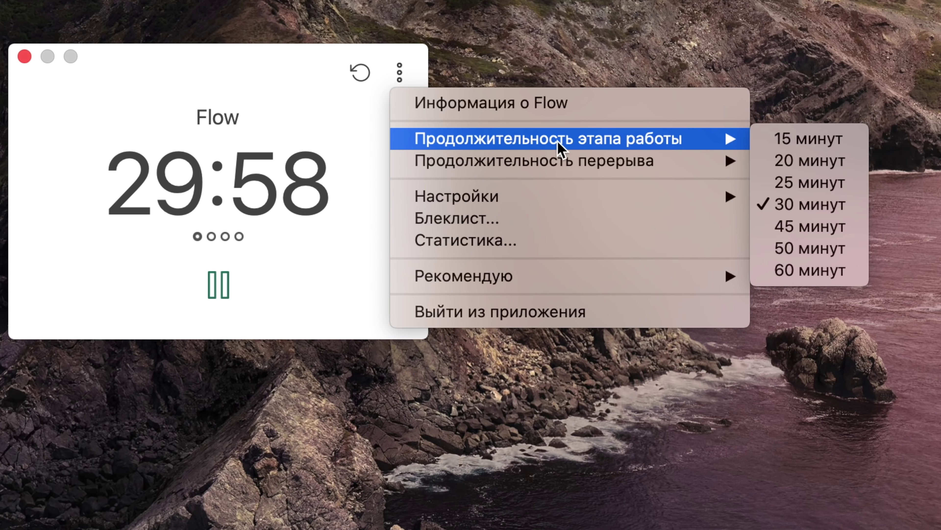
mouse_move(697, 169)
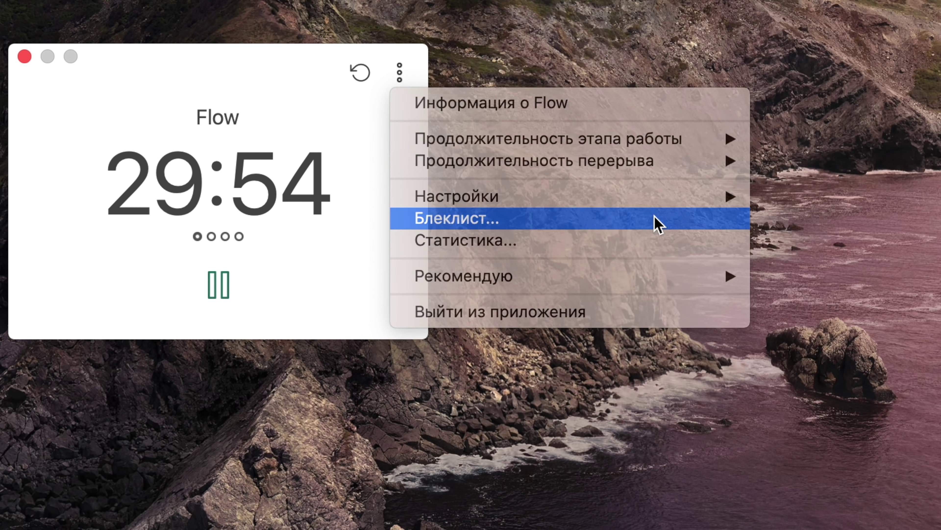
click(655, 223)
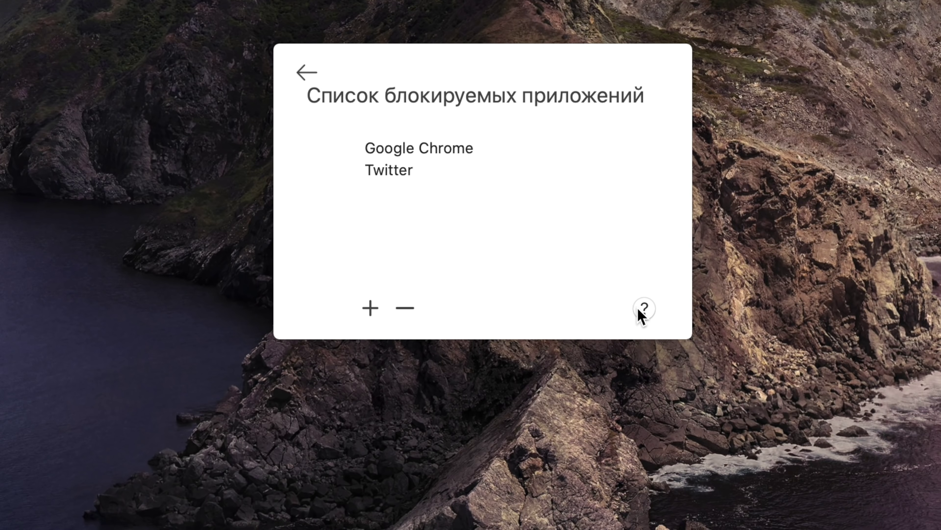
click(308, 72)
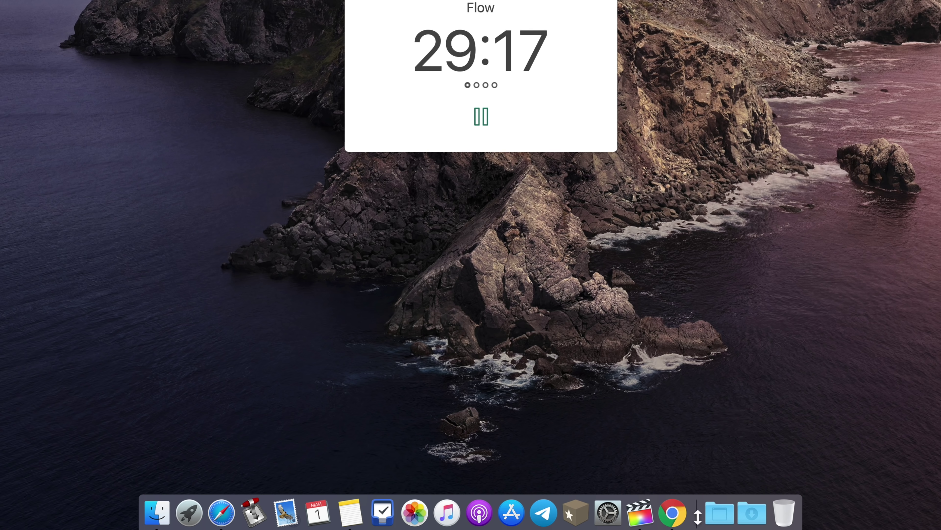
Toggle Flow's settings for starting breaks automatically and for going full screen at the start of a break.
click(362, 83)
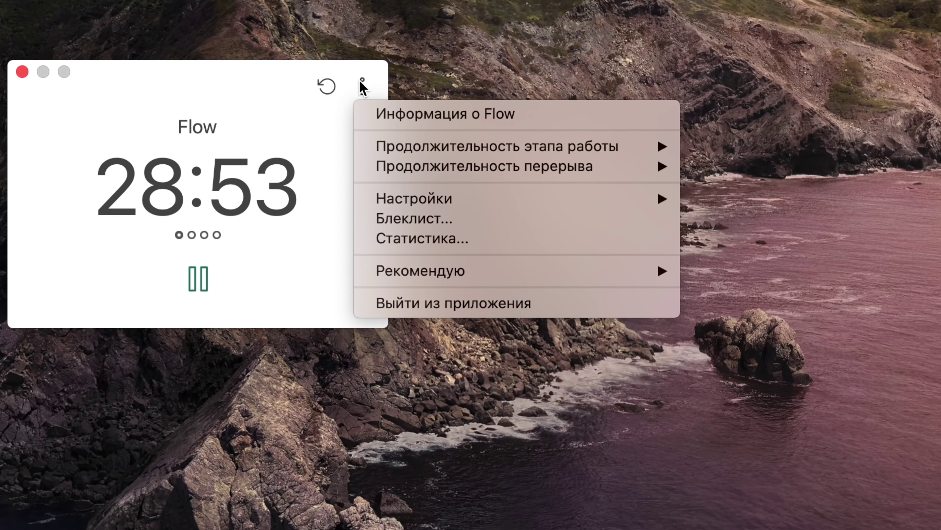
mouse_move(413, 195)
click(690, 263)
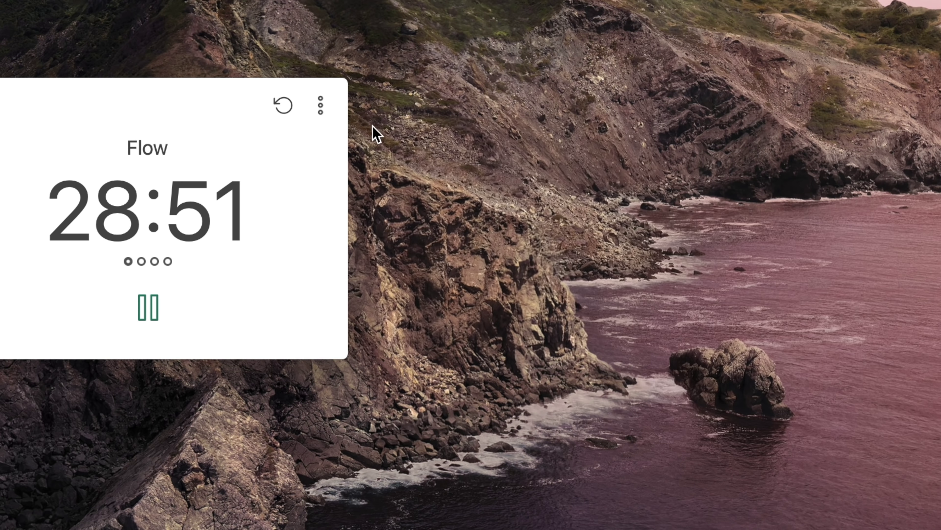
click(321, 106)
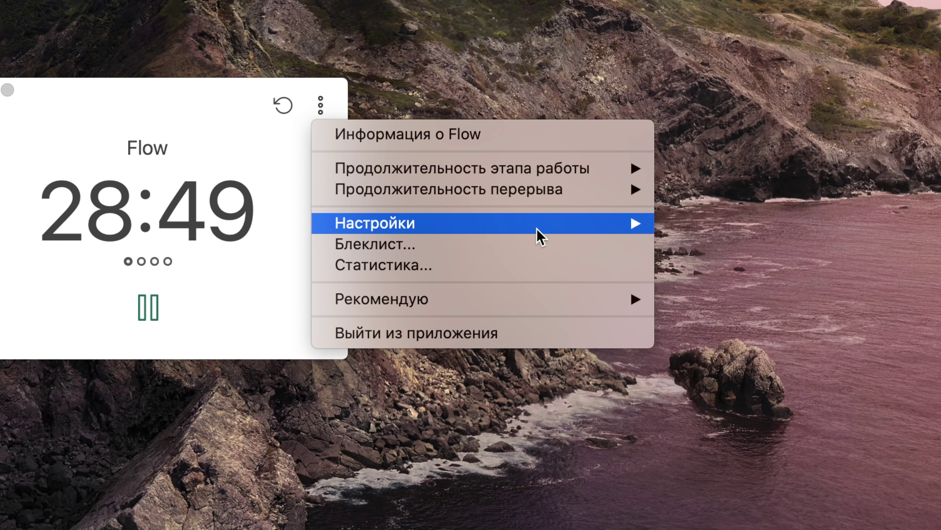
mouse_move(538, 231)
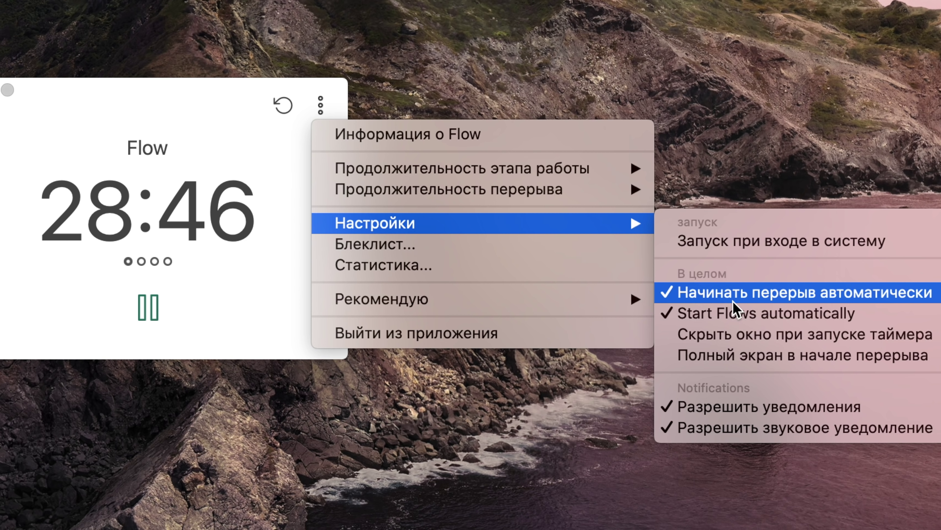
click(740, 356)
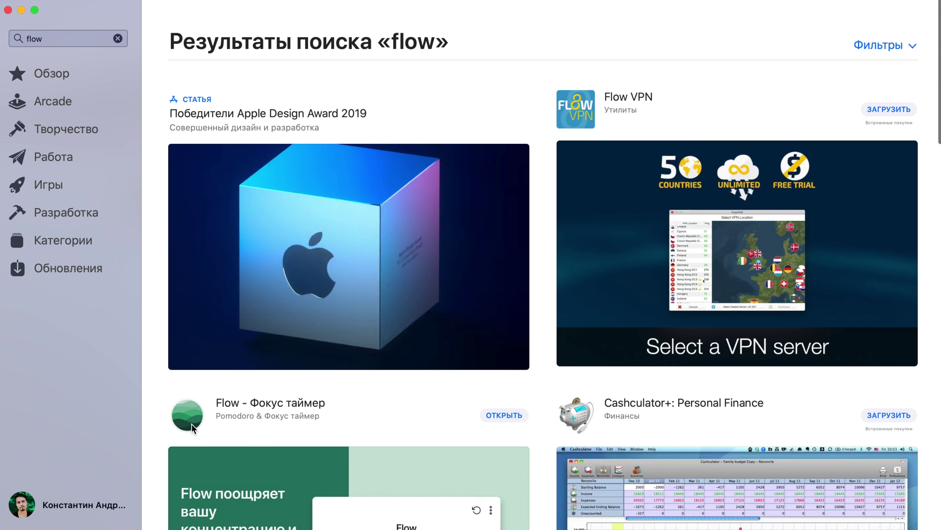
Open the page of Flow - Фокус таймер from the App Store search results.
click(189, 419)
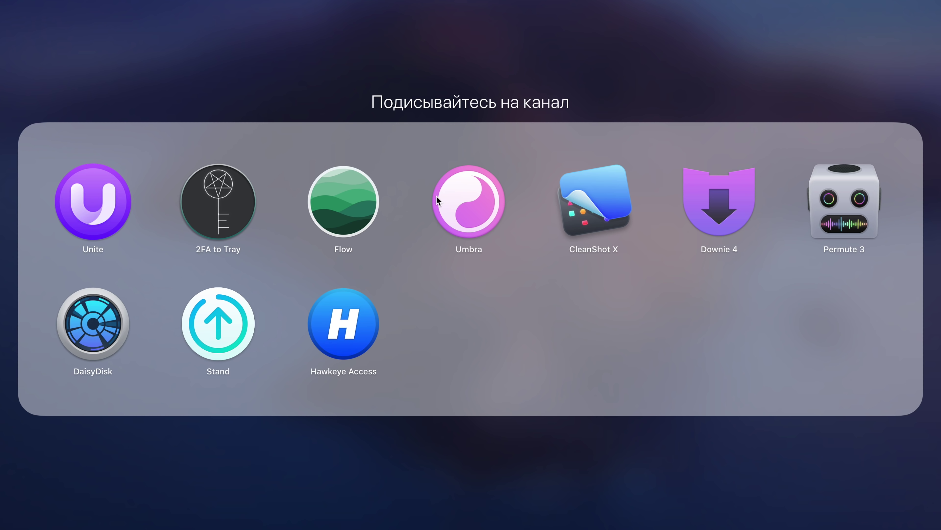
Switch to Umbra and try the system's dark appearance before returning to light.
click(465, 192)
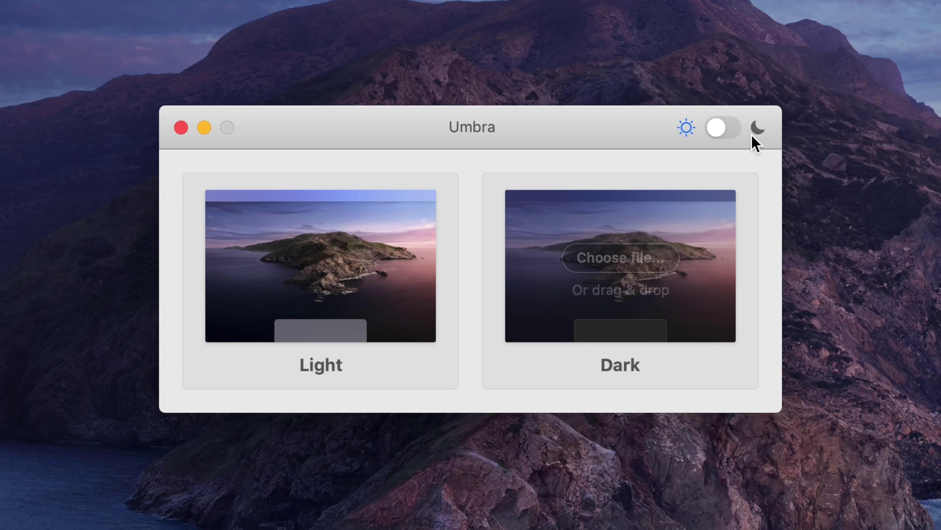
click(724, 130)
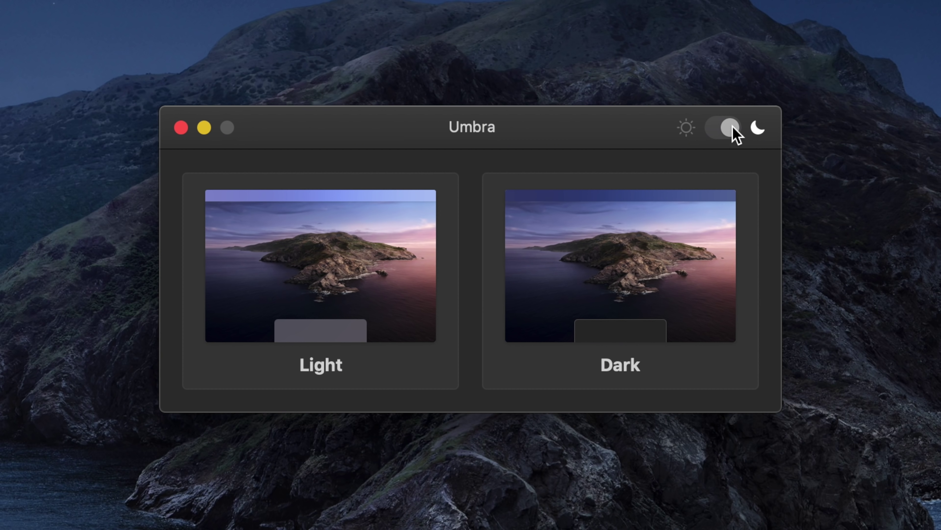
click(732, 129)
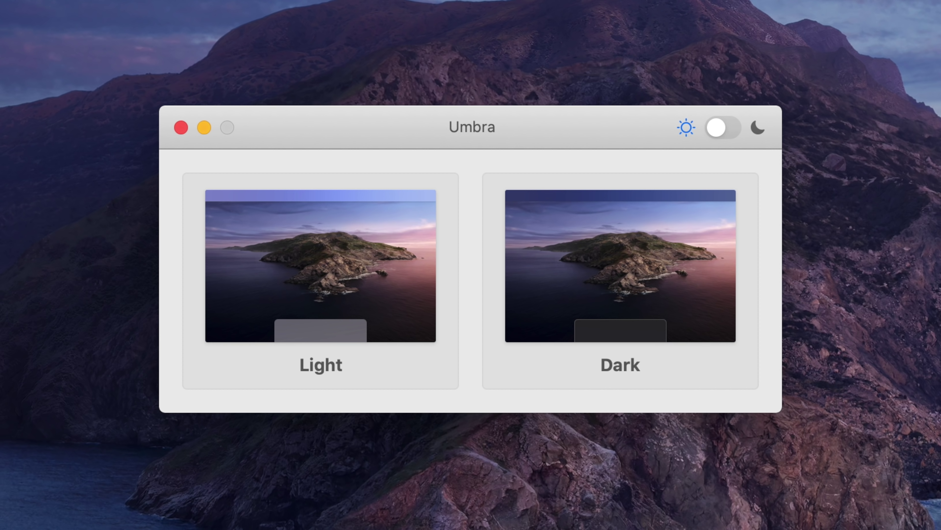
Assign the colored powder explosion image as the Dark wallpaper and the desert rock image as the Light wallpaper.
drag(745, 527, 696, 311)
drag(408, 527, 384, 292)
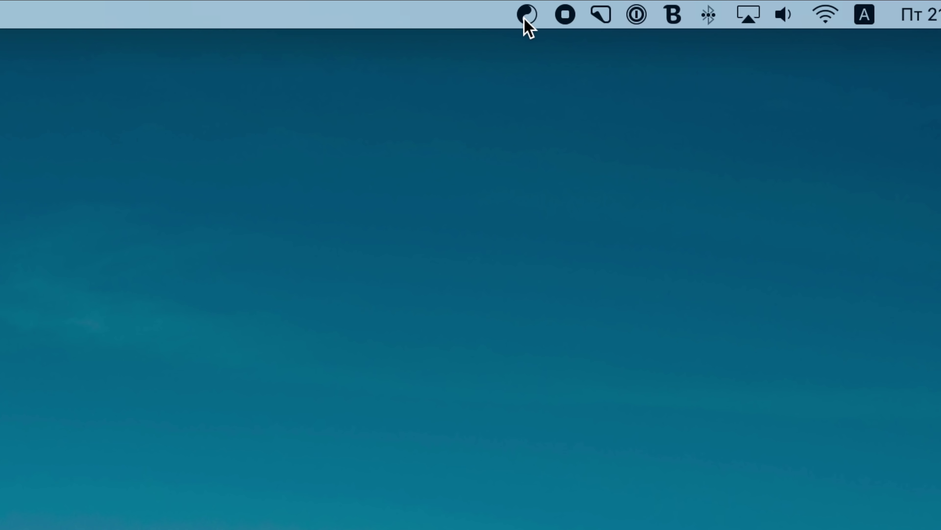
Toggle dark mode on to test the paired wallpapers, and switch the appearance back to light.
click(525, 17)
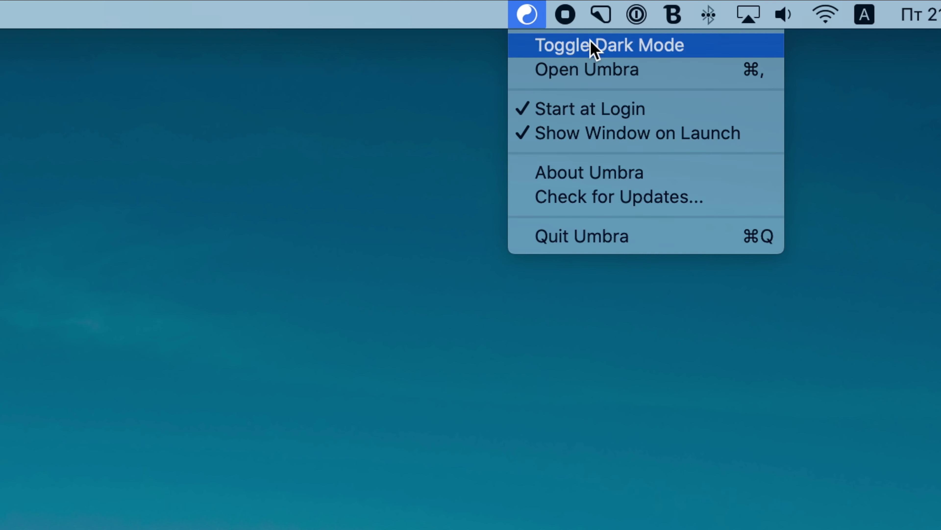
click(592, 45)
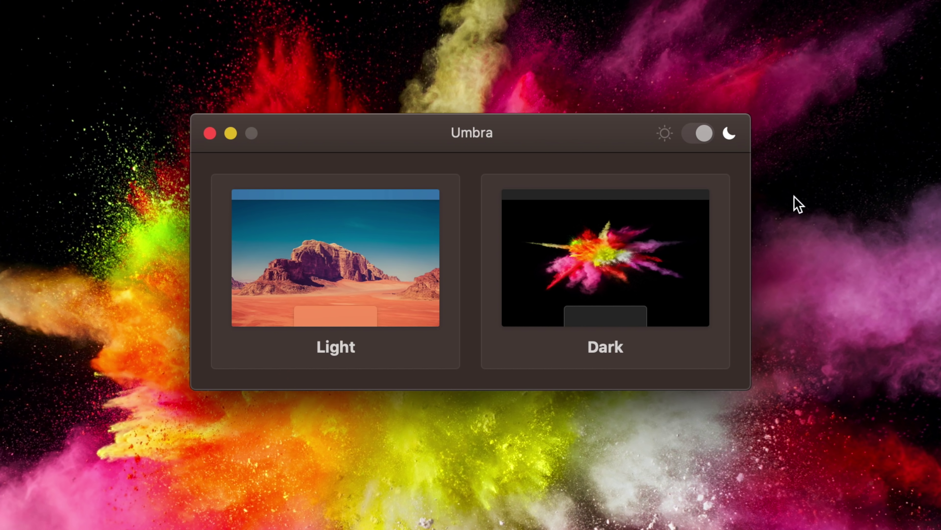
click(711, 134)
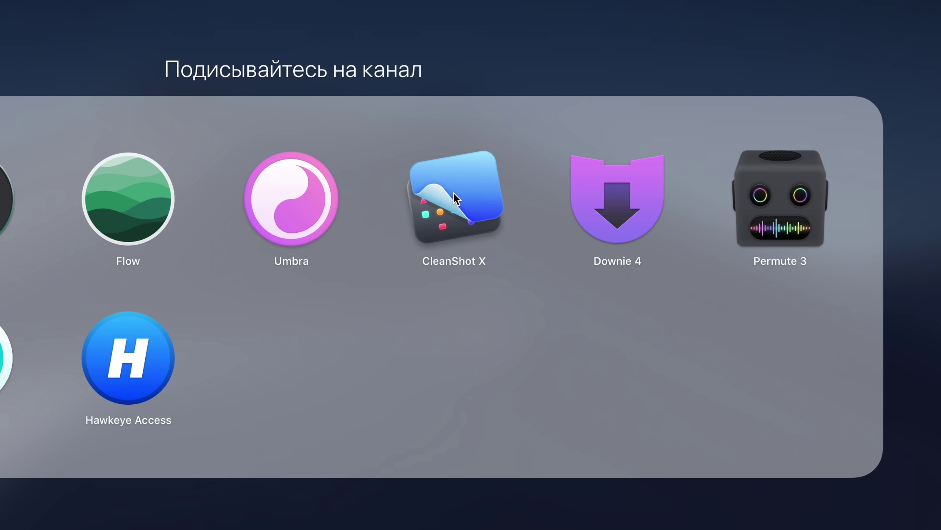
Switch to CleanShot X and start an area capture.
click(453, 193)
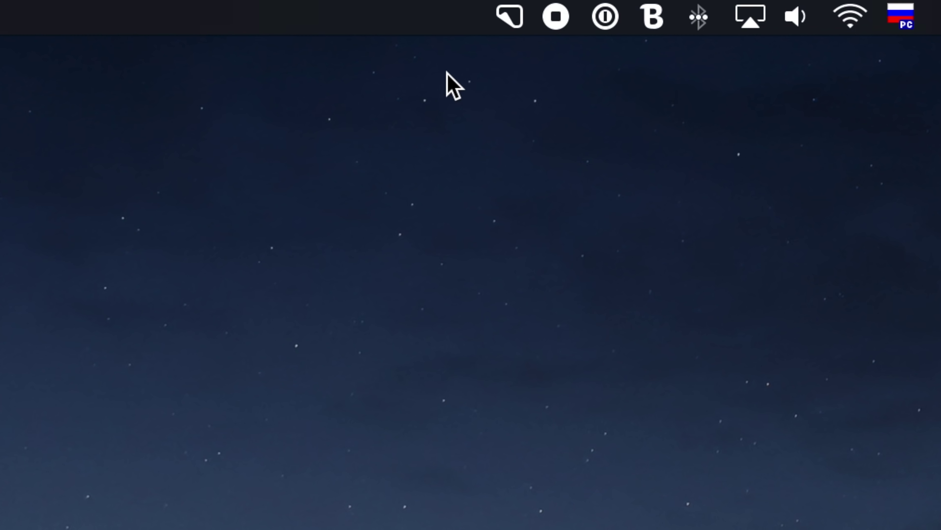
click(513, 17)
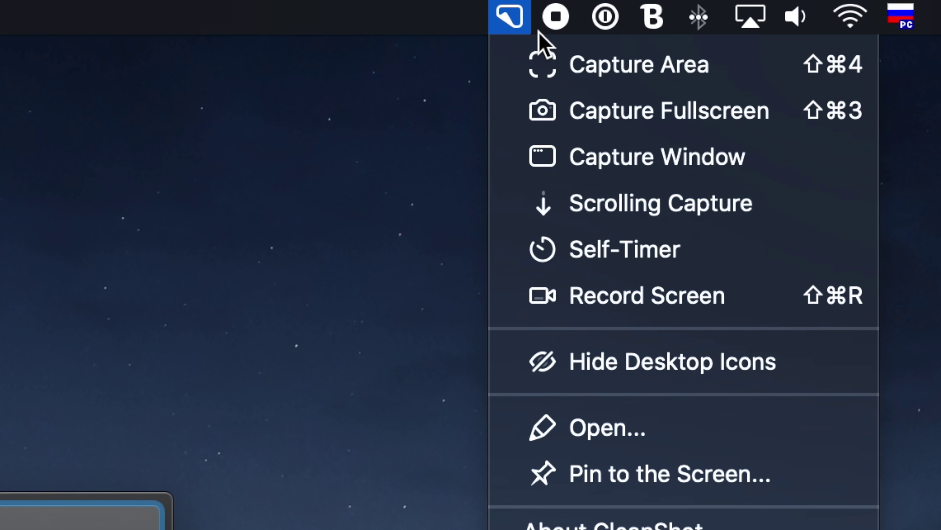
click(551, 63)
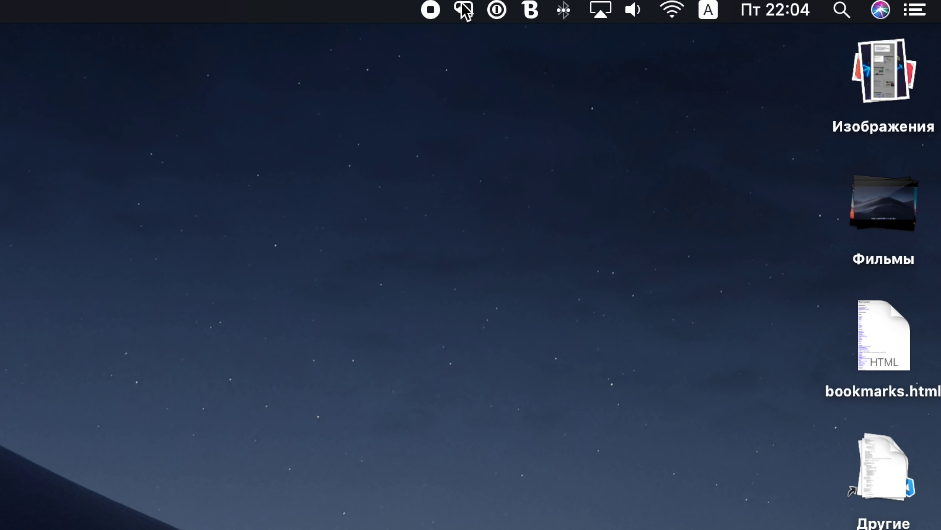
Open the CleanShot preferences to view the General capture settings.
click(463, 11)
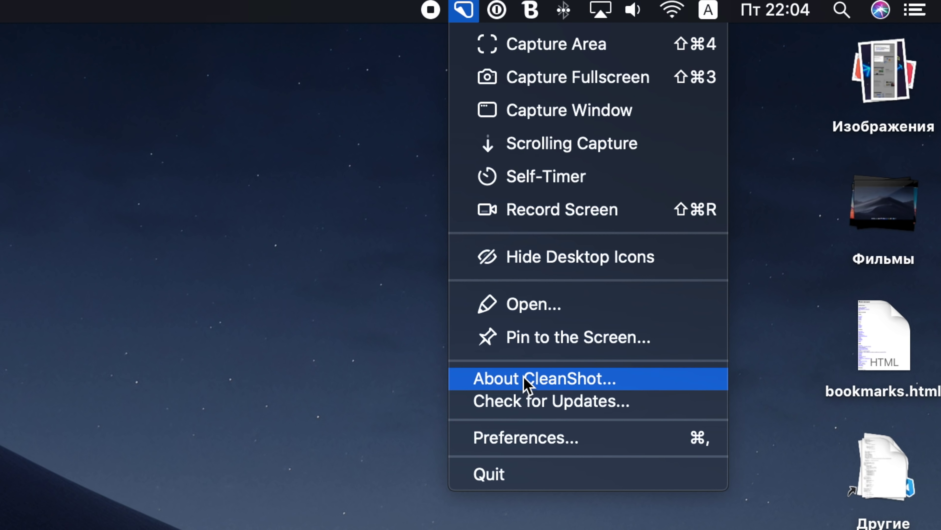
click(529, 437)
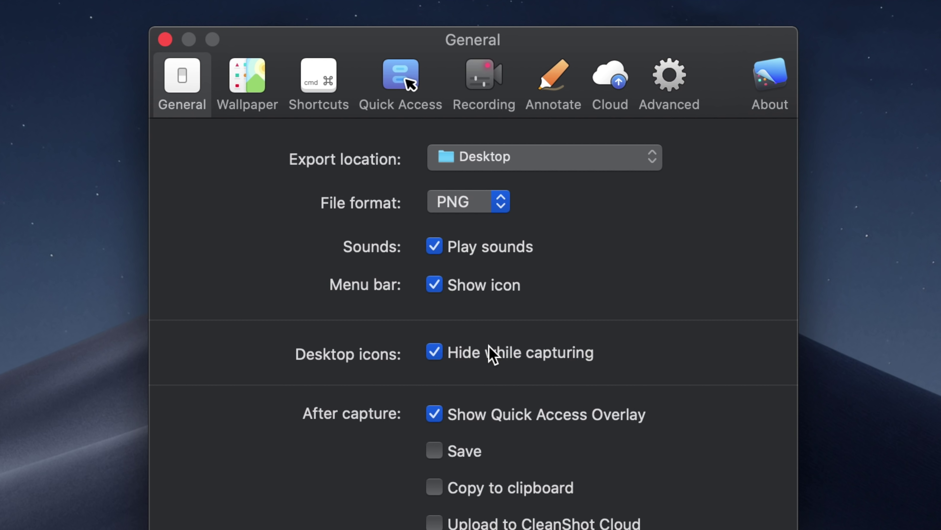
Start an area capture and select a region of the screen over the PixelSnap web.sketch window.
click(677, 9)
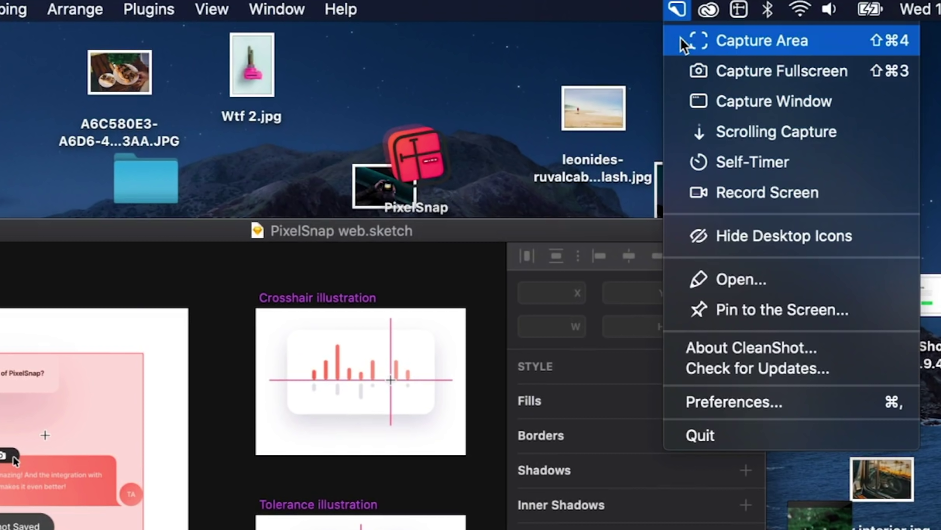
click(683, 41)
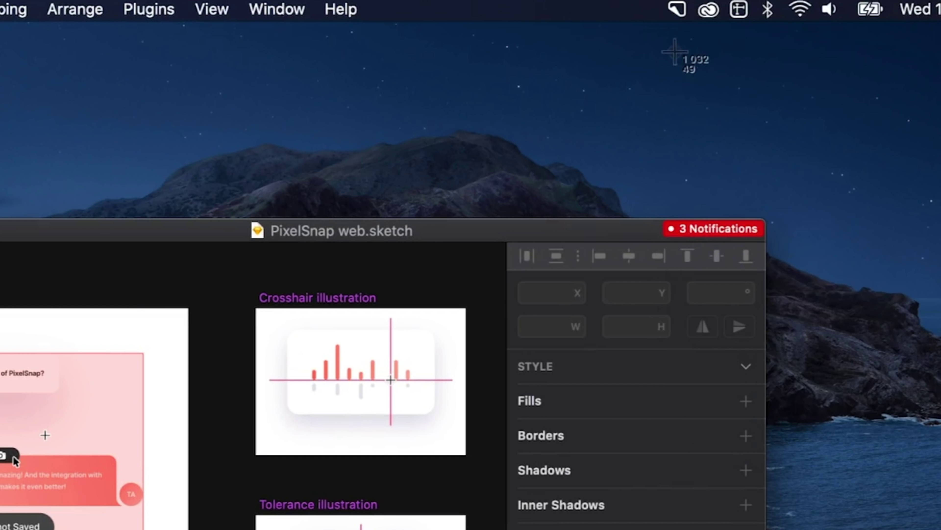
drag(445, 152, 895, 526)
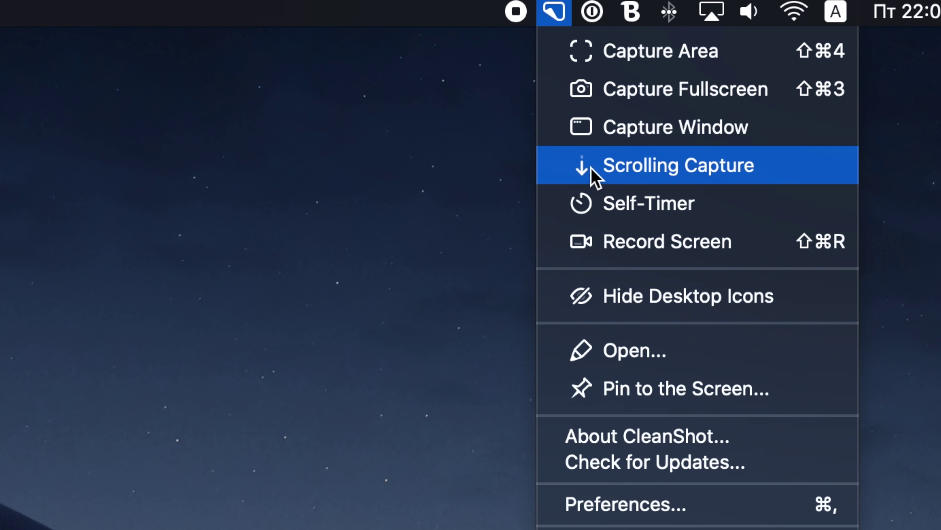
Take a scrolling capture of the Telegram conversation down to its last message.
click(594, 174)
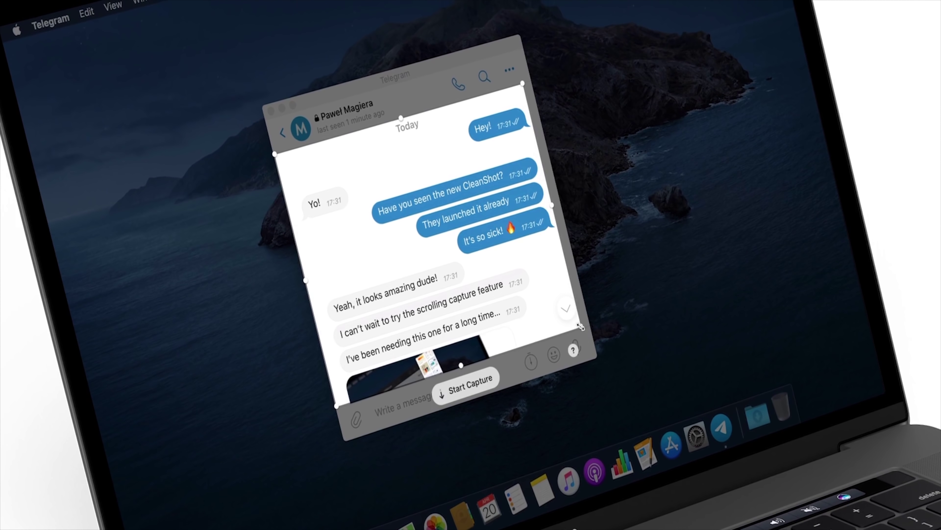
click(460, 383)
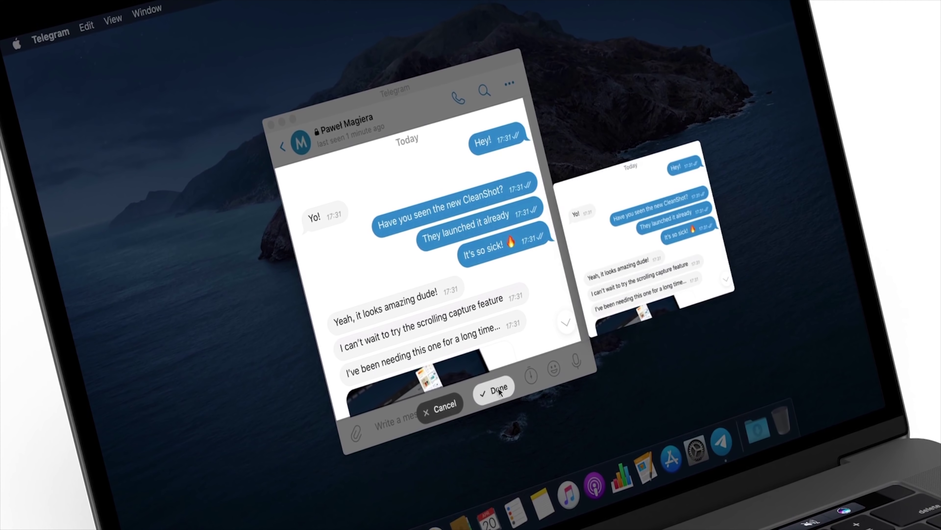
scroll(519, 367, down, 15)
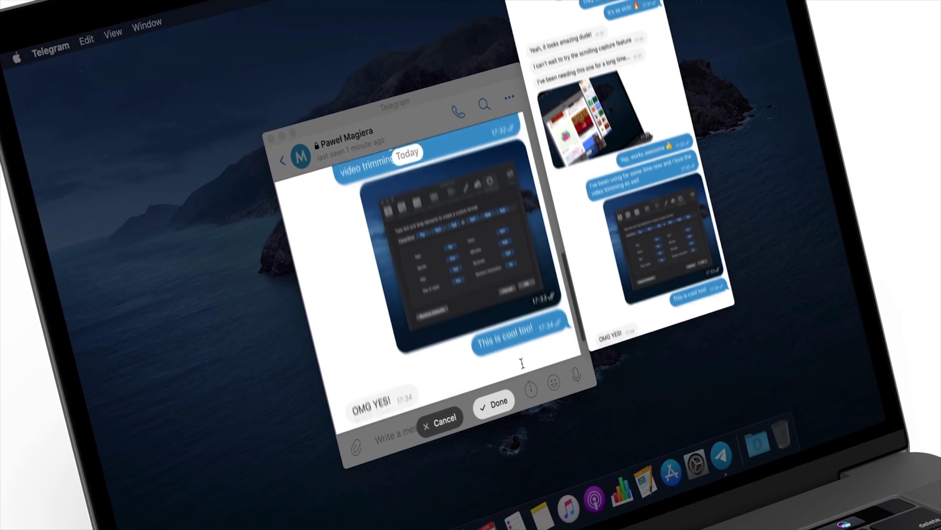
scroll(522, 363, down, 2)
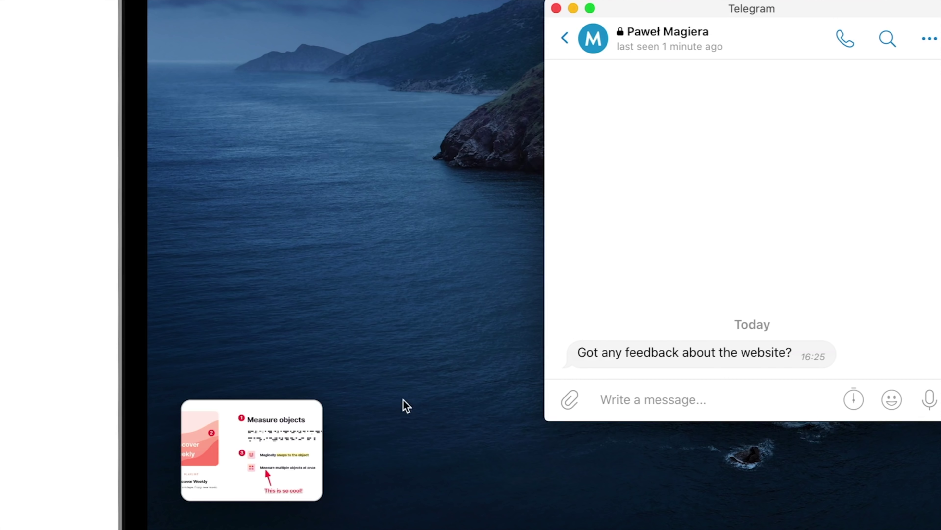
Send the annotated "Measure objects" screenshot from the Quick Access Overlay to the Telegram chat.
drag(289, 448, 641, 346)
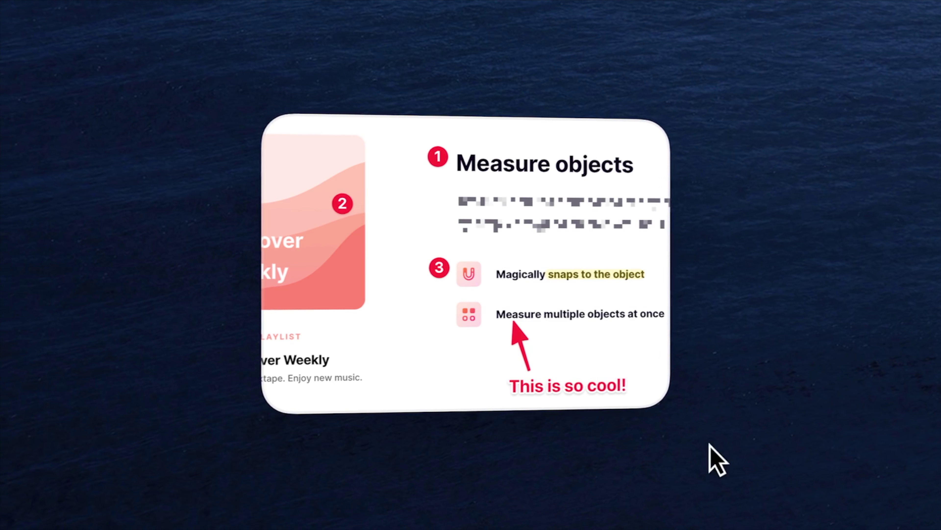
click(643, 381)
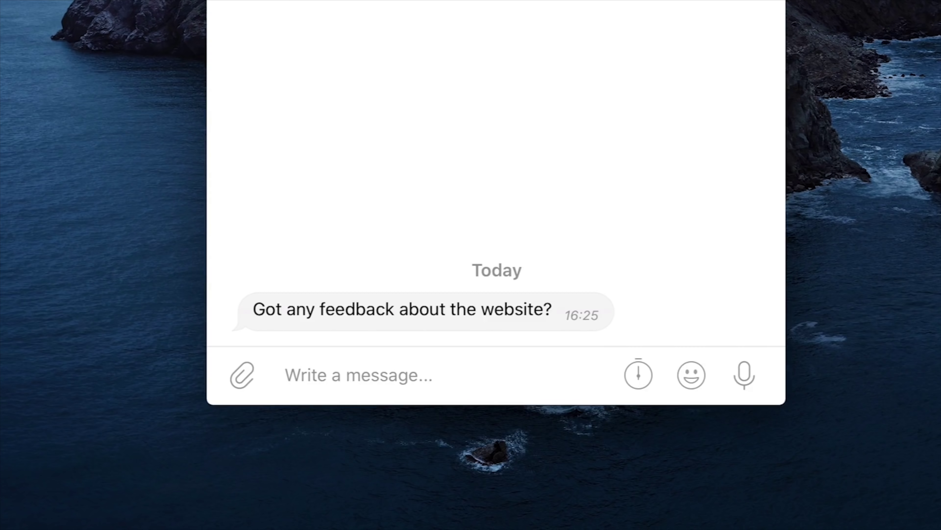
key(Return)
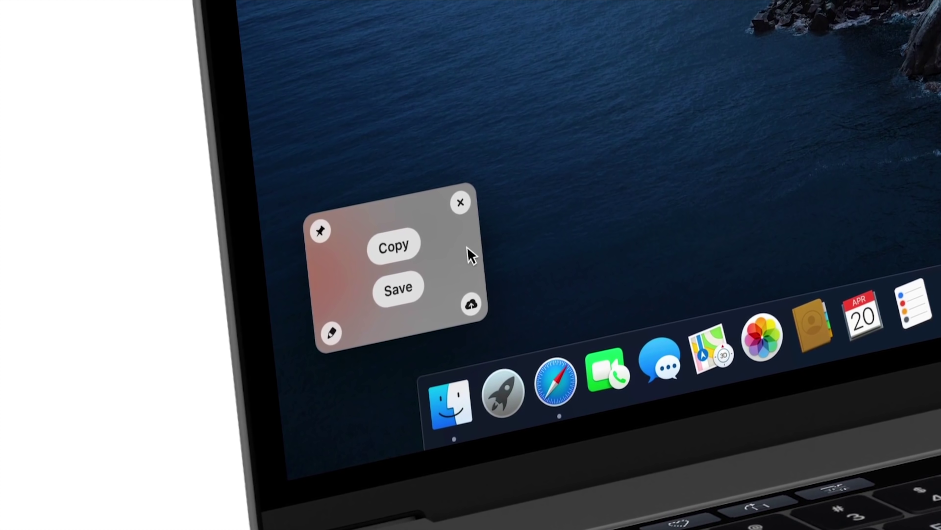
Open the captured screenshot for annotation and pixelate the two-line paragraph under the "Measure objects" heading.
click(340, 338)
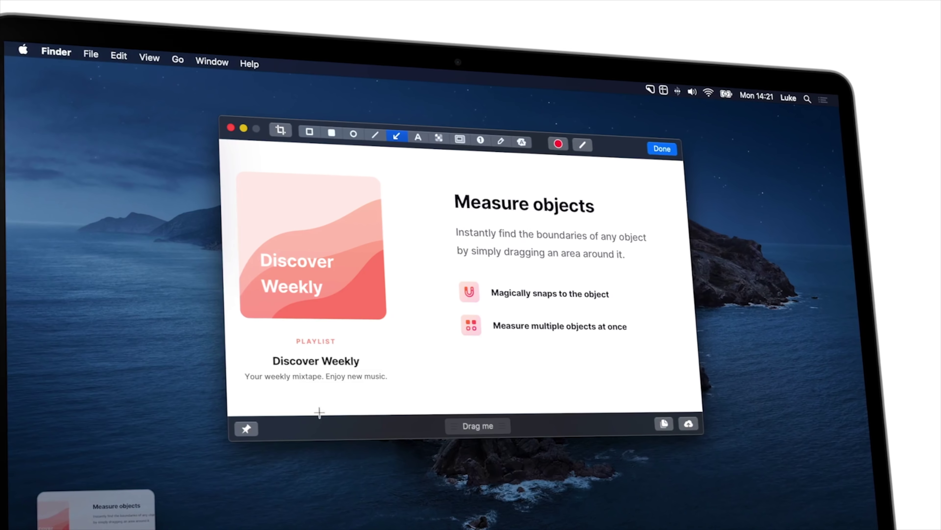
click(439, 138)
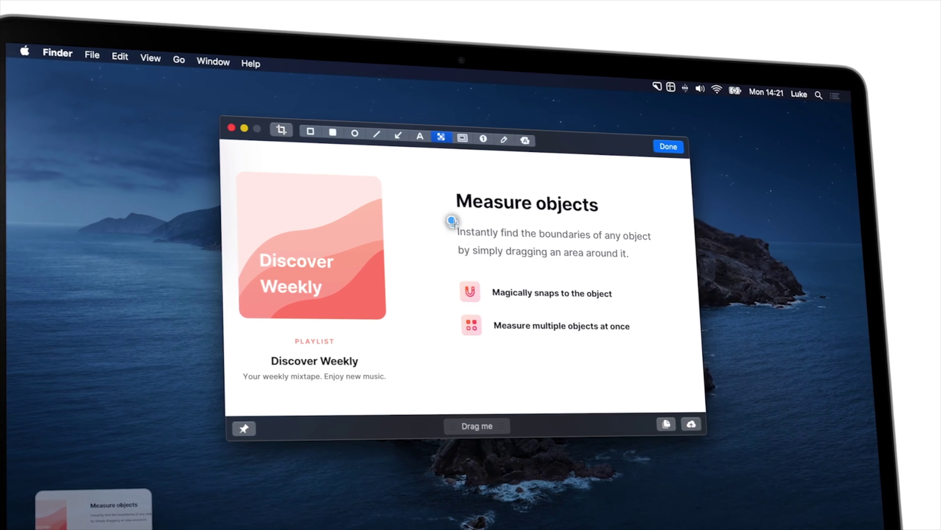
drag(451, 220, 659, 267)
Draw a red arrow pointing up at "Measure multiple objects at once" and add the text "This is so cool!" below it.
click(399, 134)
drag(520, 371, 509, 333)
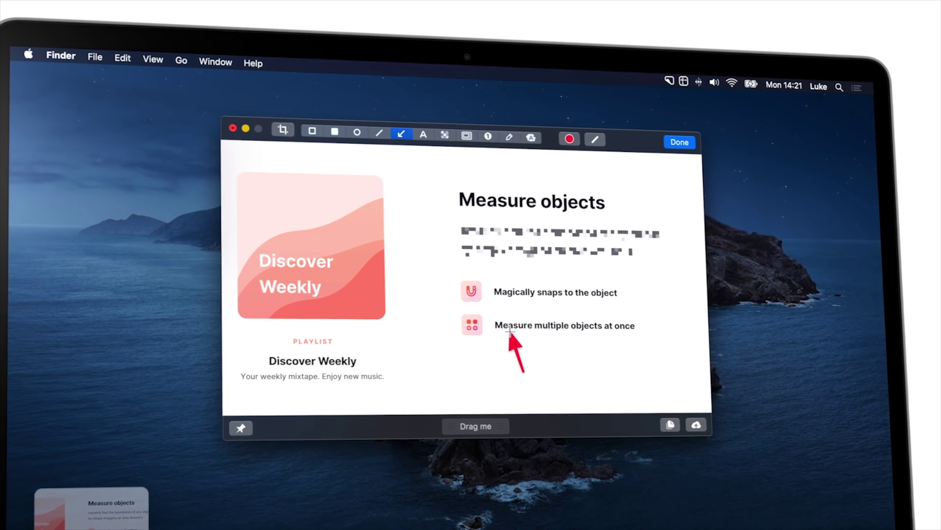
key(t)
click(498, 385)
text(This is so cool!)
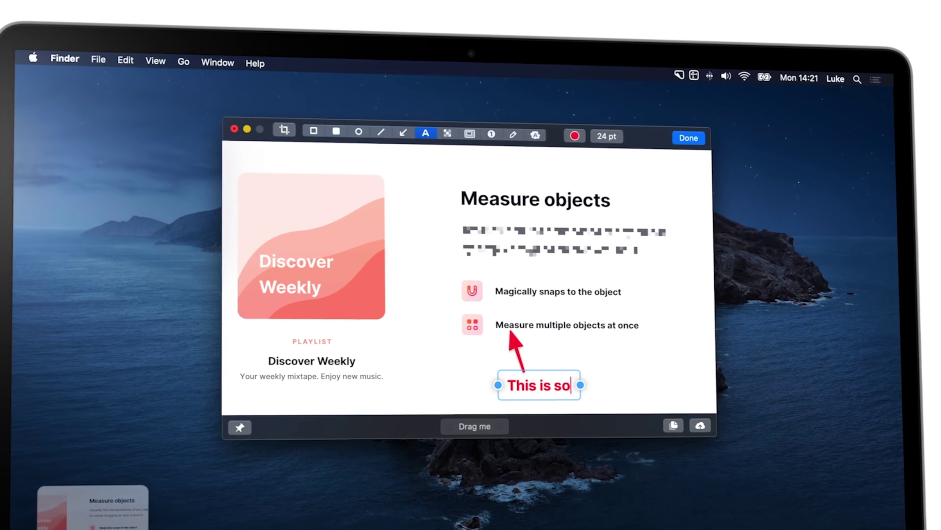
Place counters 1, 2 and 3 at the heading, the Discover Weekly card and the magnet icon, and set the highlighter color to yellow.
click(492, 133)
click(445, 192)
click(365, 232)
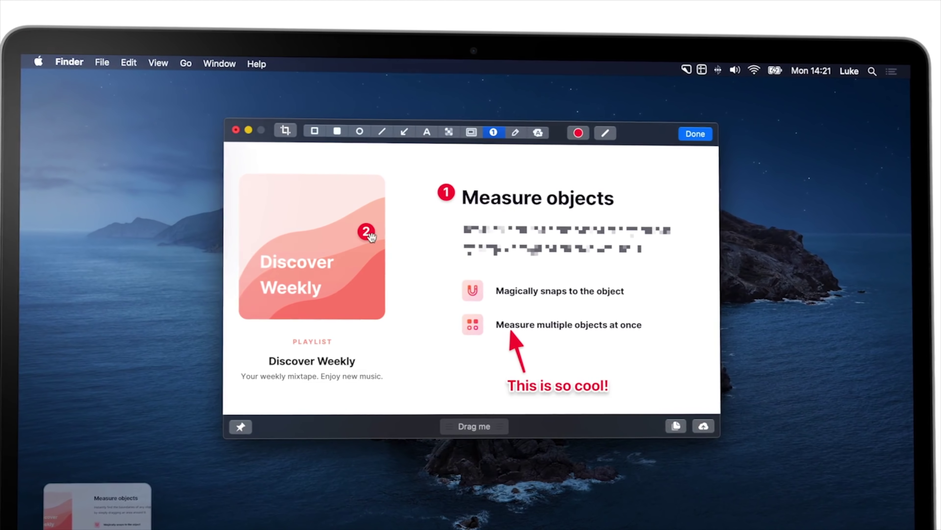
click(446, 285)
click(579, 132)
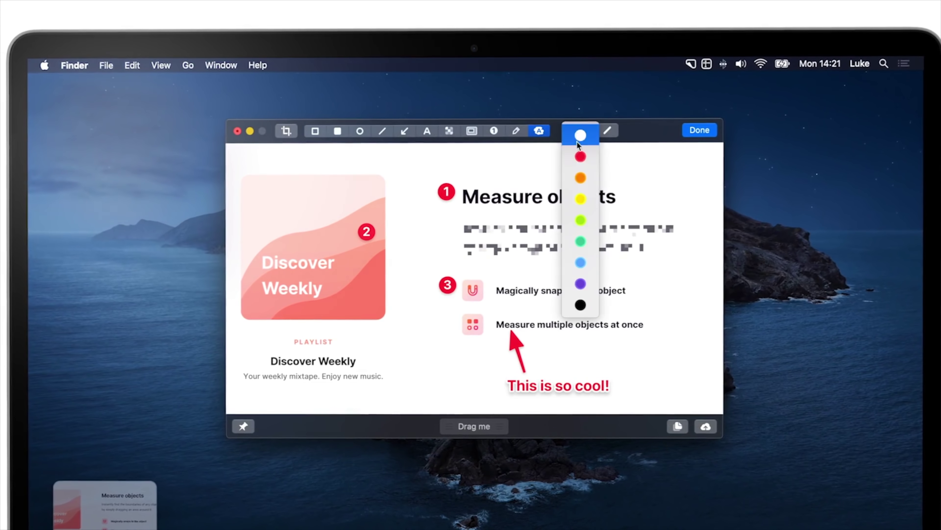
click(579, 200)
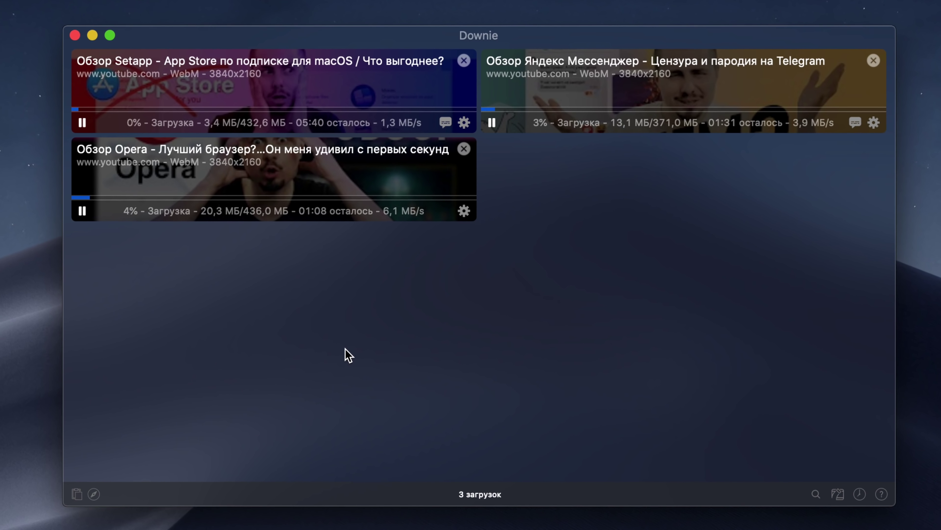
Switch to Downie, add the OBS sound setup video, and save its Russian subtitles to the Документы folder.
drag(573, 235, 452, 236)
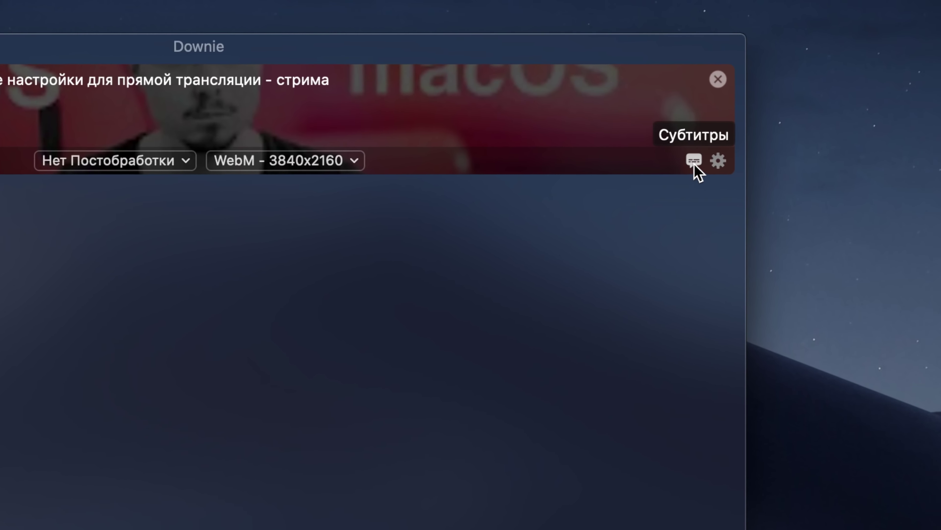
click(849, 140)
mouse_move(664, 265)
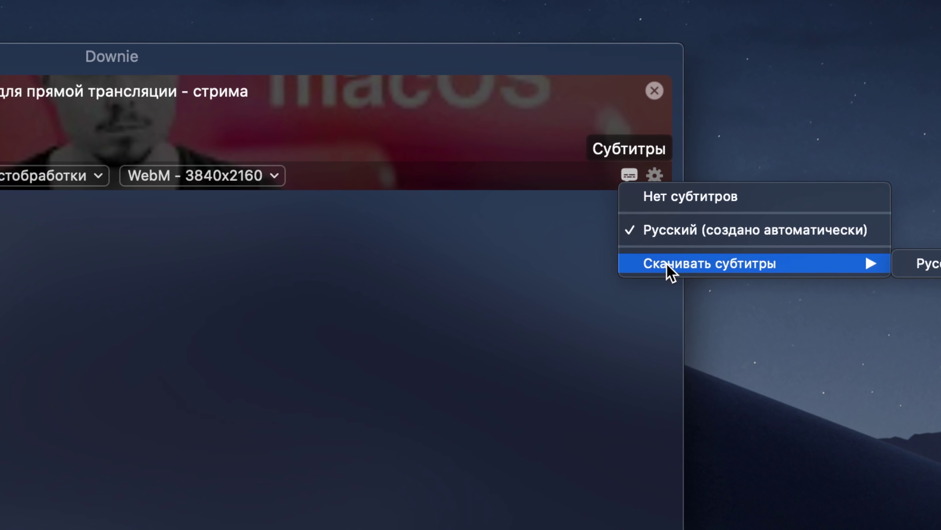
click(927, 261)
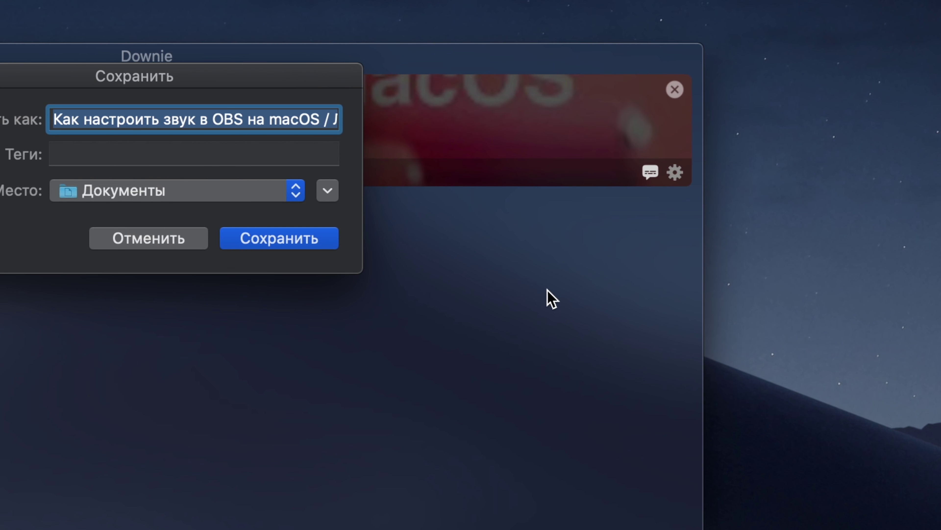
click(274, 239)
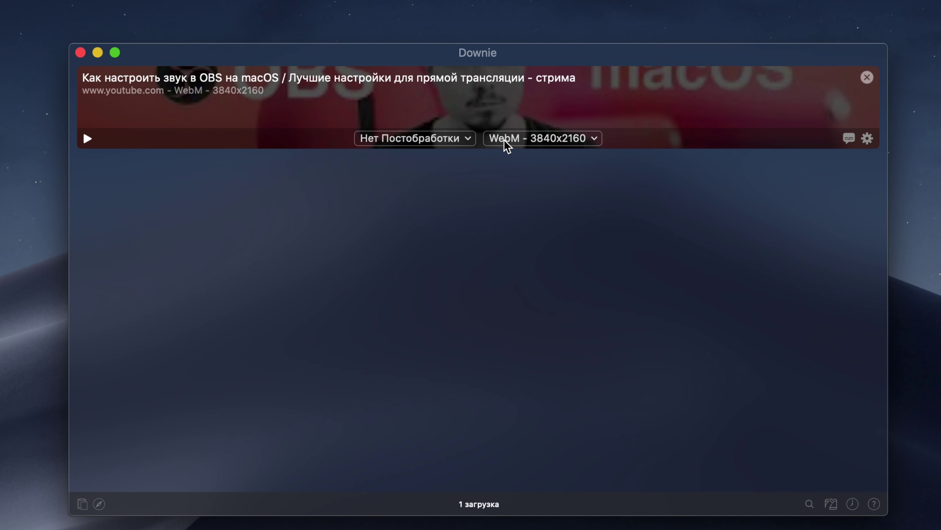
Check the quality options for the OBS video and set its post-processing to extract only the audio.
click(529, 144)
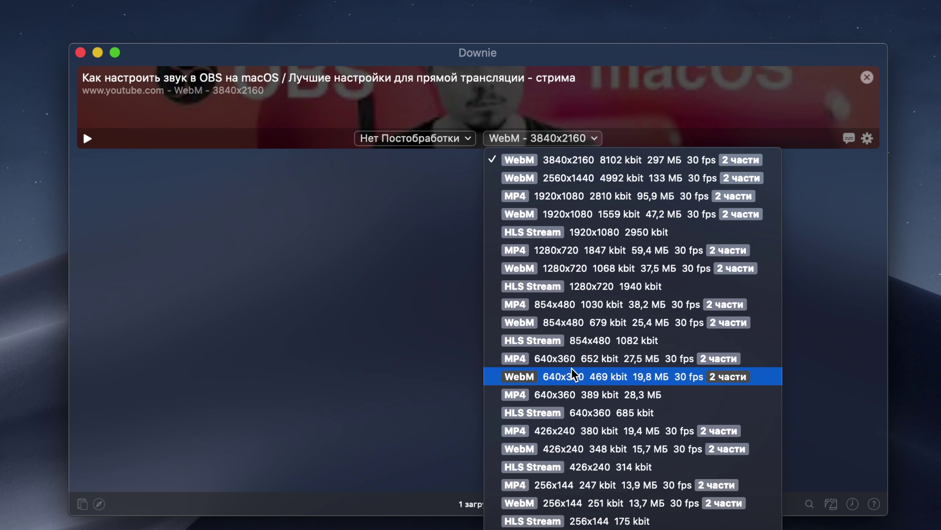
click(576, 376)
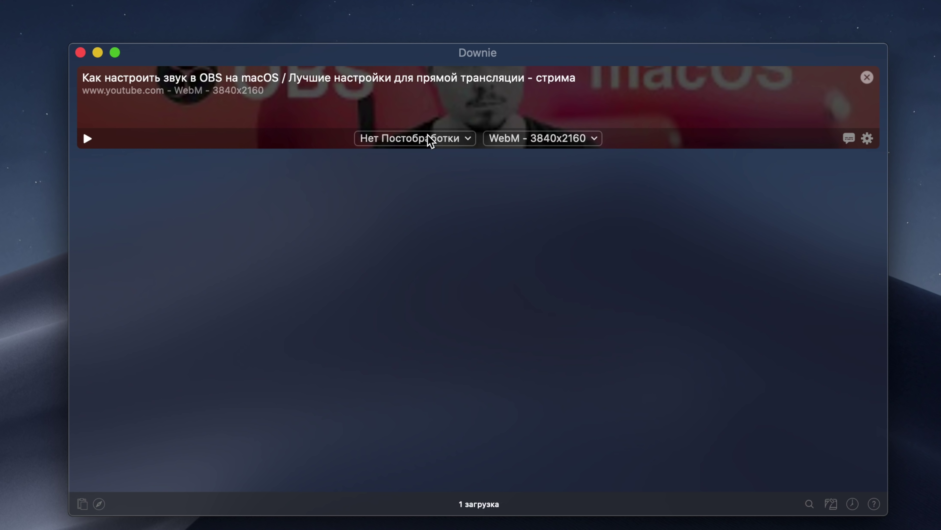
click(431, 139)
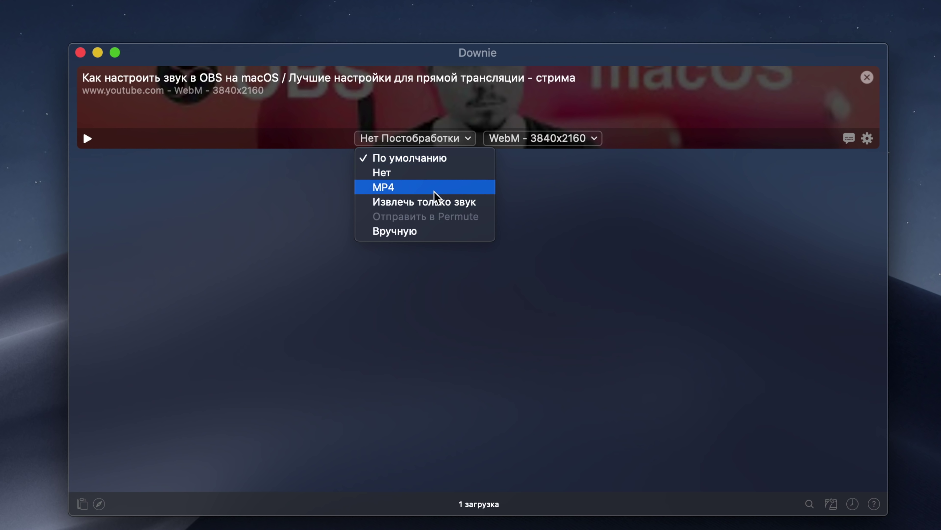
click(437, 202)
mouse_move(436, 143)
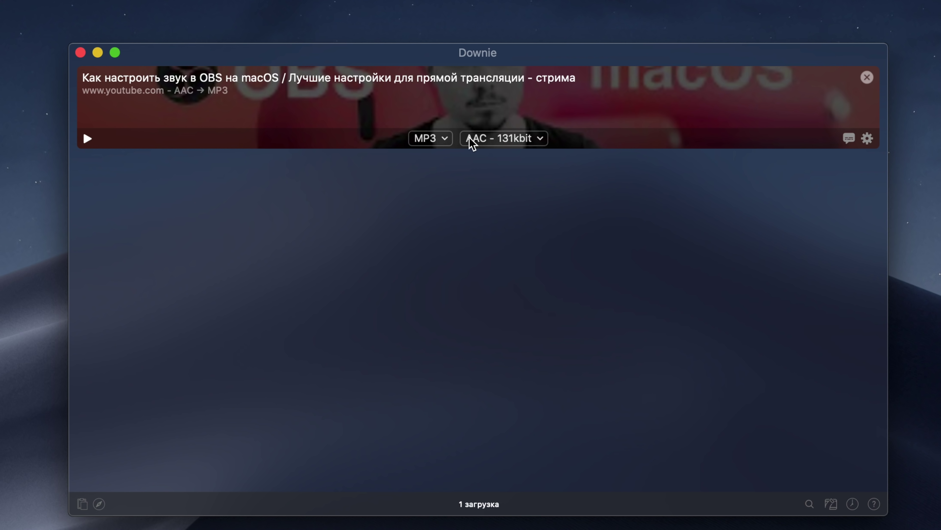
Look through the Downie preferences for general behavior, appearance, destination, post-processing and browser extensions.
key(super+comma)
click(249, 109)
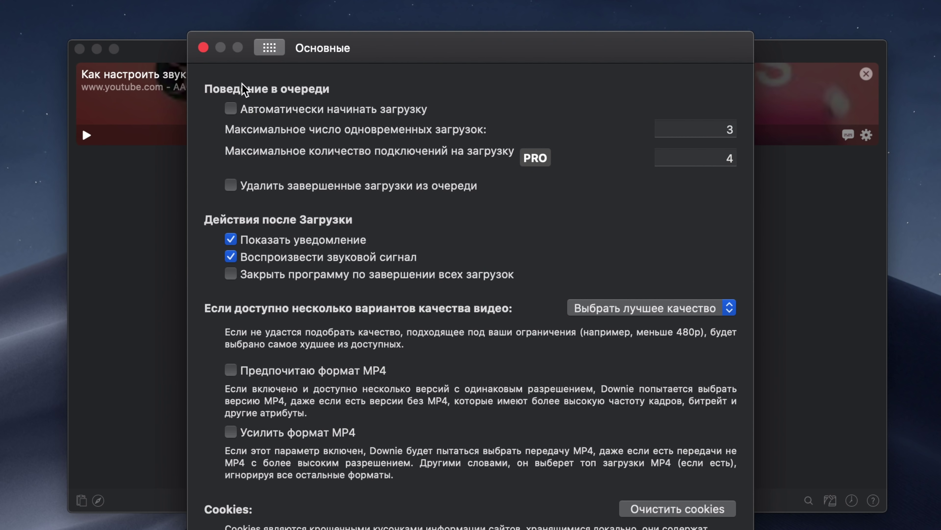
click(269, 47)
click(300, 91)
click(269, 48)
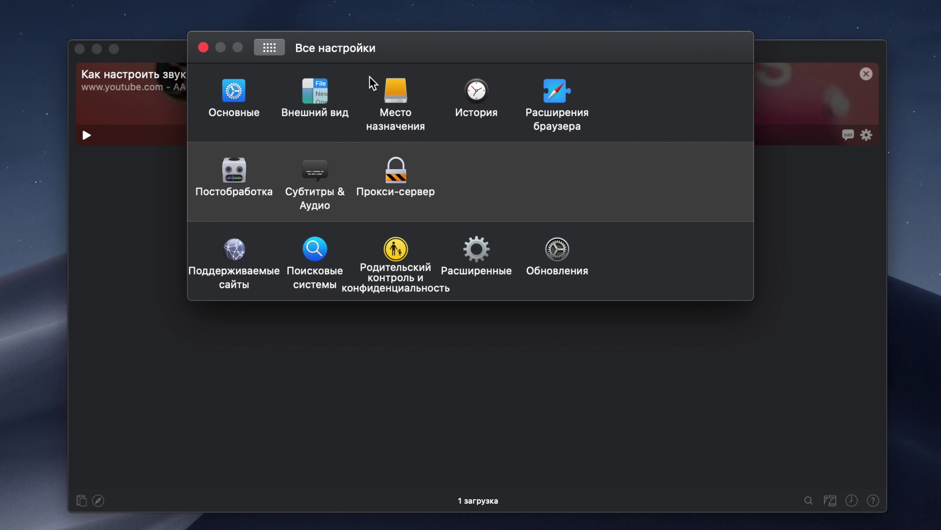
click(370, 79)
click(269, 47)
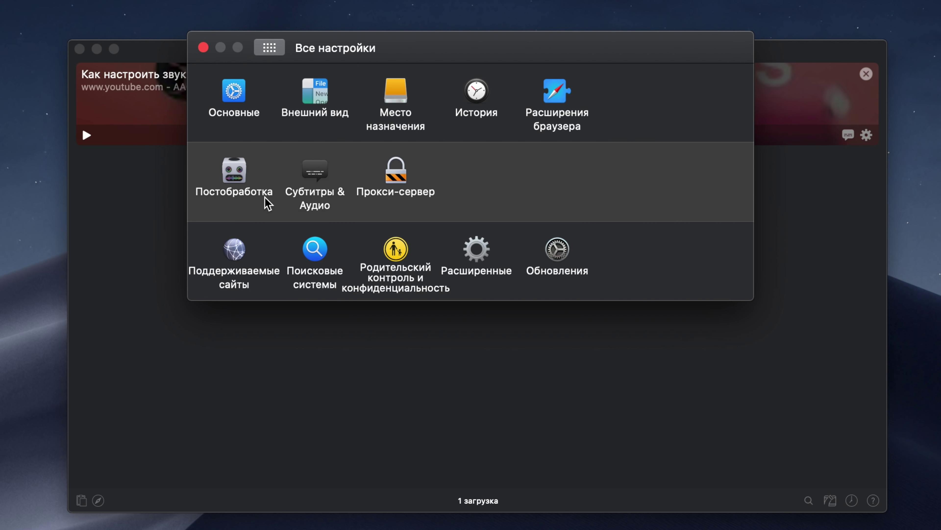
click(225, 182)
click(277, 52)
click(555, 101)
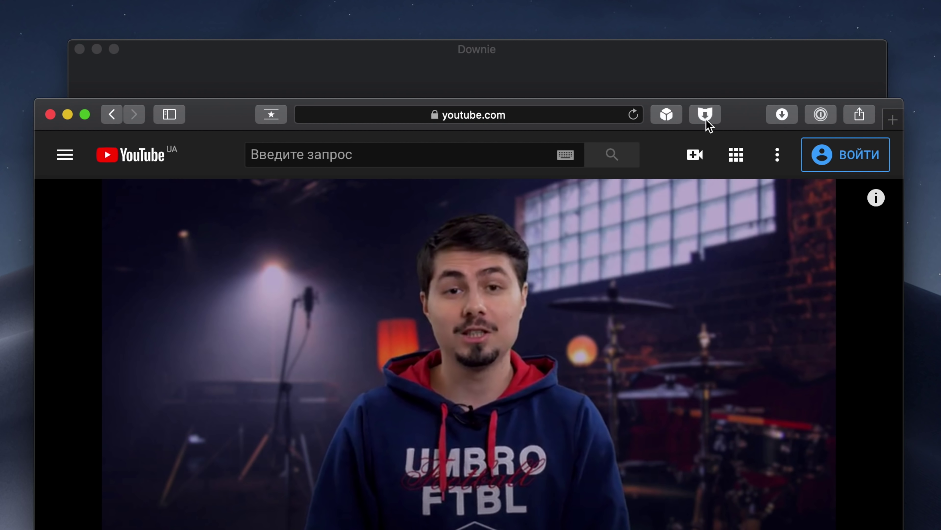
Send the open YouTube video from the browser to Downie and set its post-processing to send it to Permute.
click(706, 115)
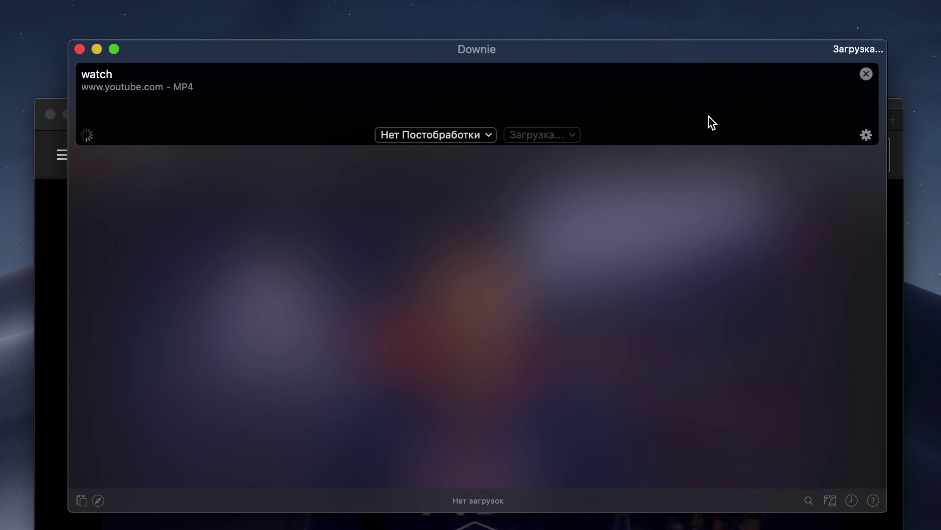
click(385, 137)
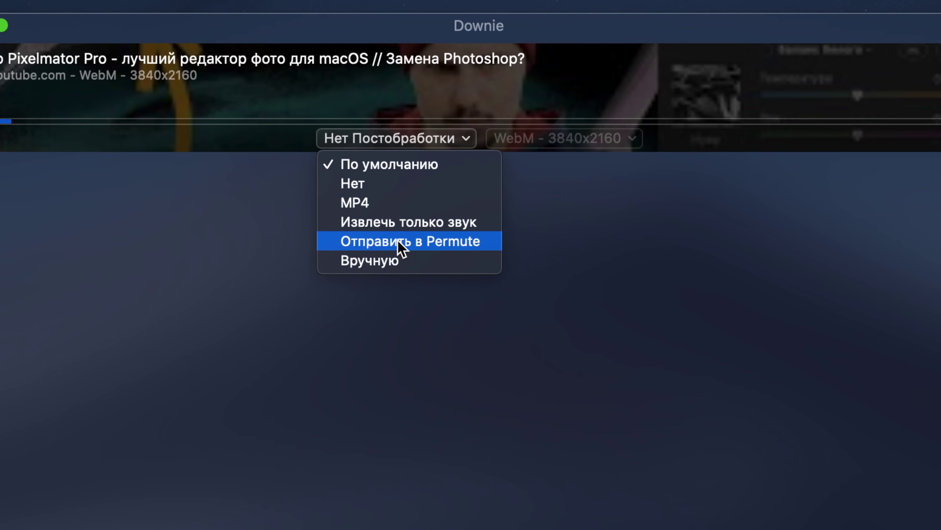
click(388, 256)
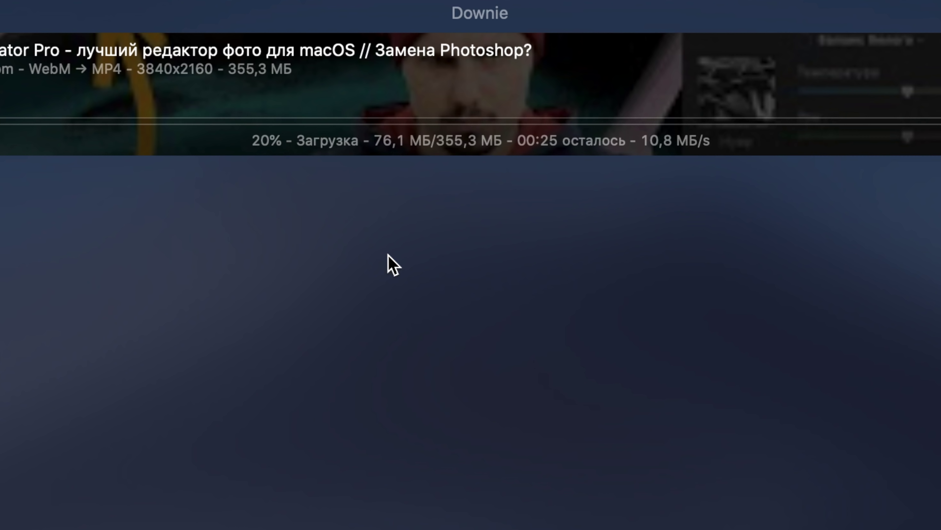
Switch to Permute 3 and open the output format settings for the Pixelmator Pro video.
mouse_move(343, 141)
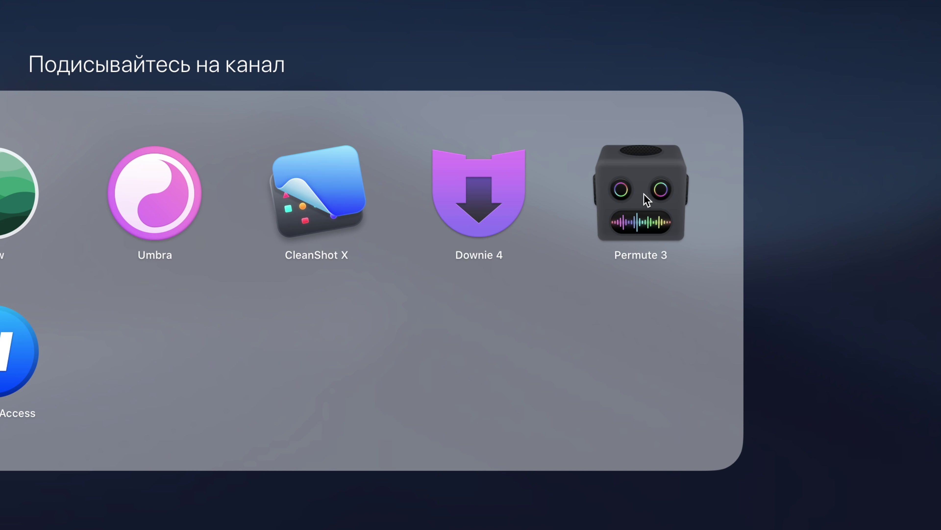
click(651, 196)
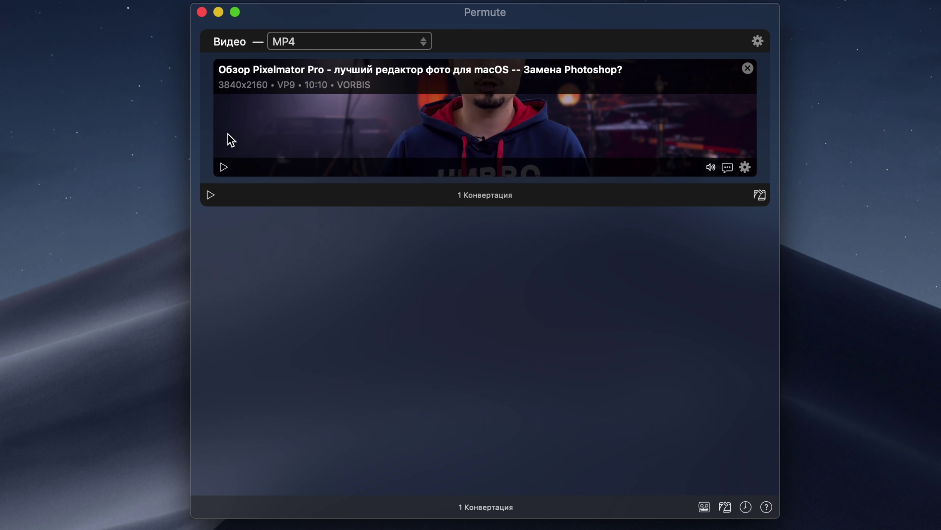
click(351, 44)
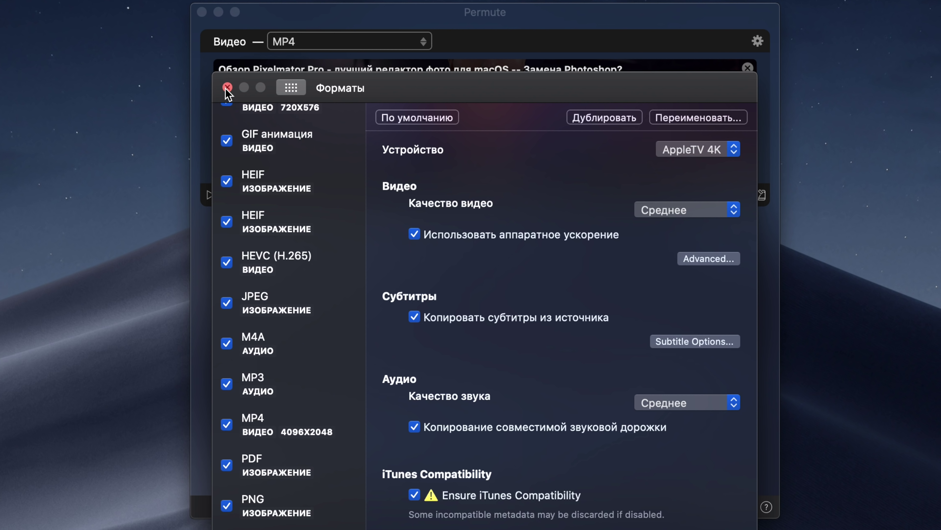
Close the format settings and replace the queued Pixelmator Pro video with the mixkit-builders clip, video-30 and video-37.
click(227, 88)
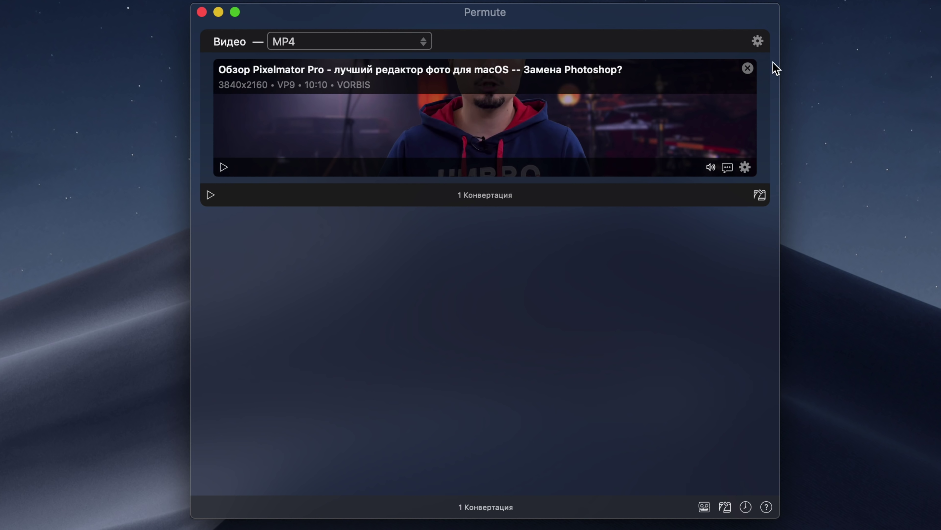
click(747, 69)
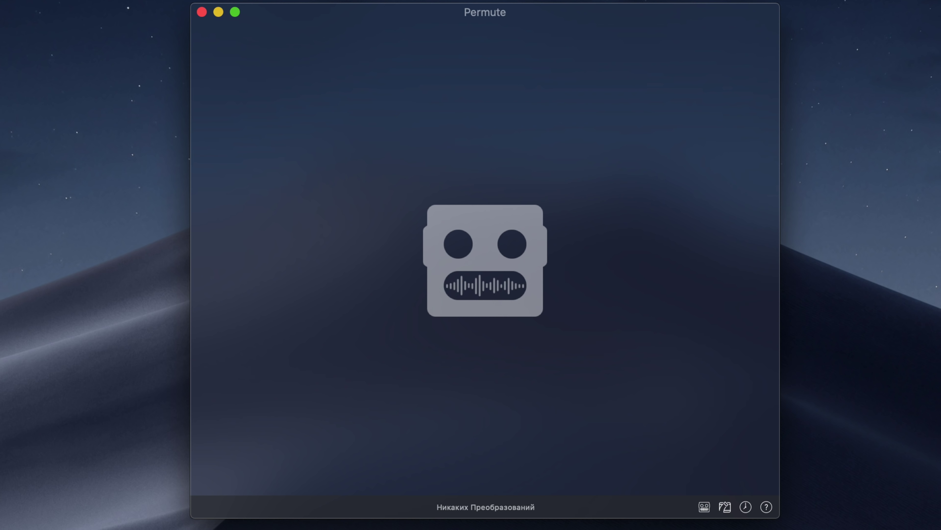
drag(527, 151, 559, 135)
drag(607, 290, 531, 107)
drag(345, 249, 490, 130)
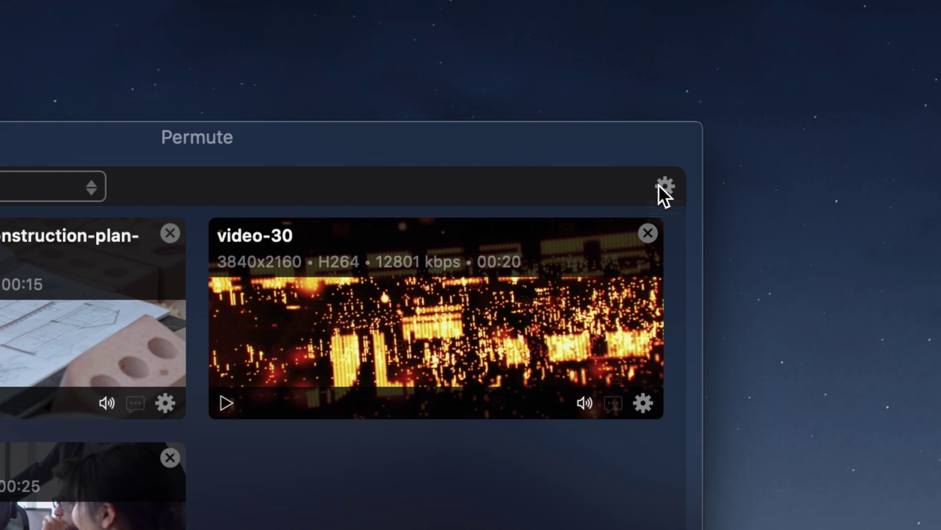
Stitch the three queued clips into one MP4 video and choose to add audio from an external file to the combined clip.
click(660, 187)
click(485, 298)
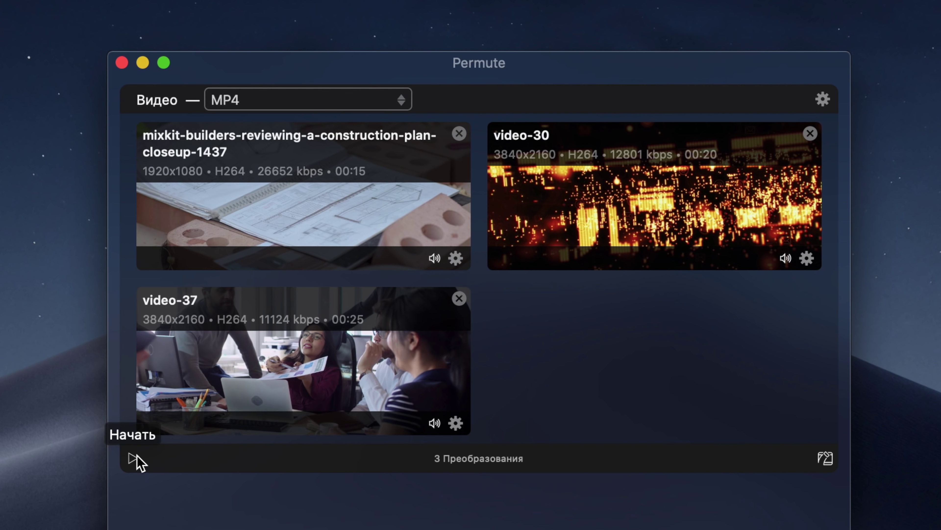
click(140, 459)
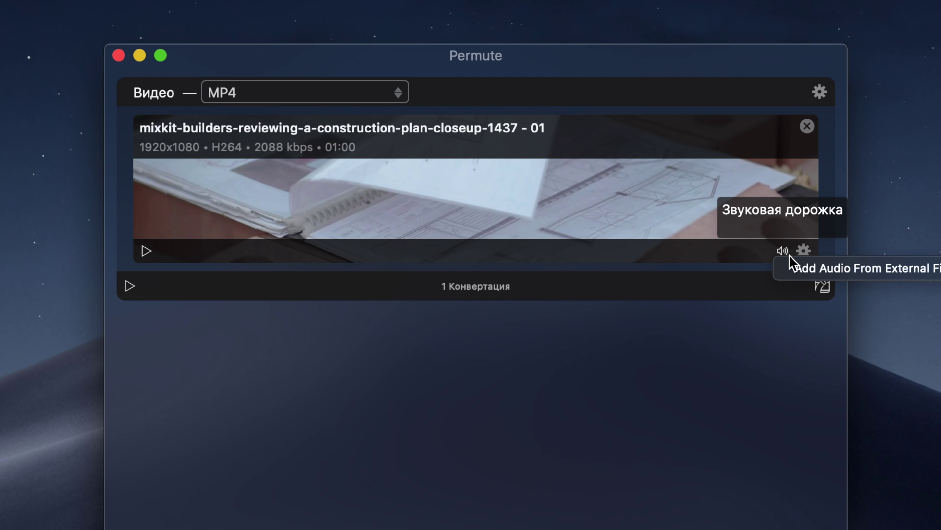
click(804, 272)
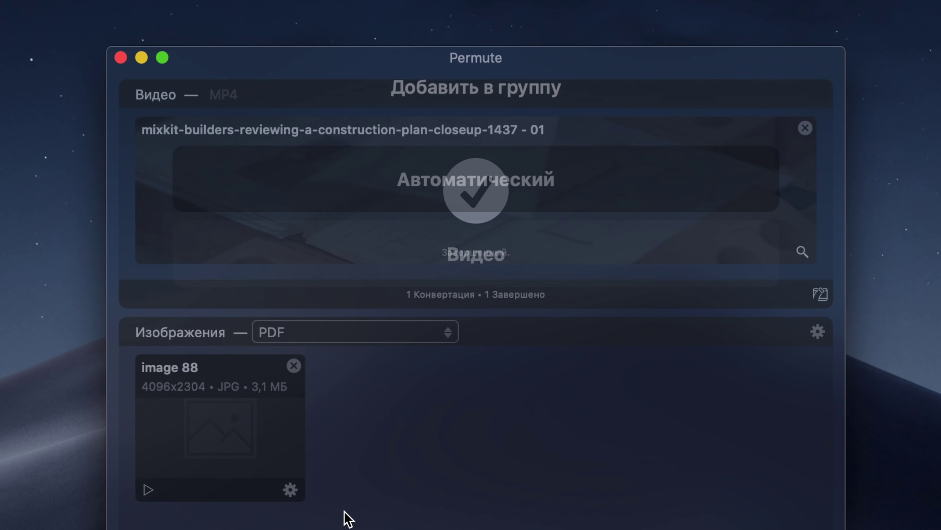
Queue three JPG images, including image 88 and Color Burst 1-mini, and convert them to JPEG.
drag(347, 515, 349, 517)
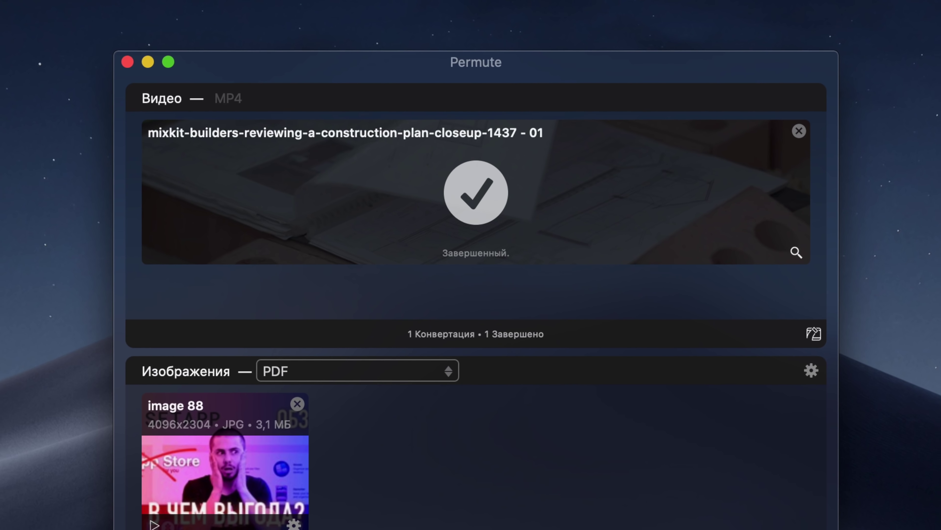
drag(426, 524, 475, 320)
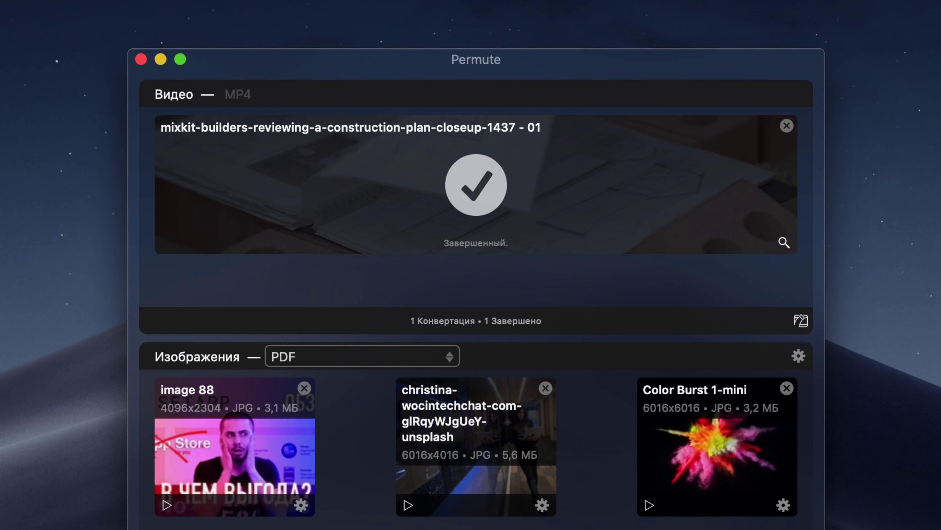
click(393, 351)
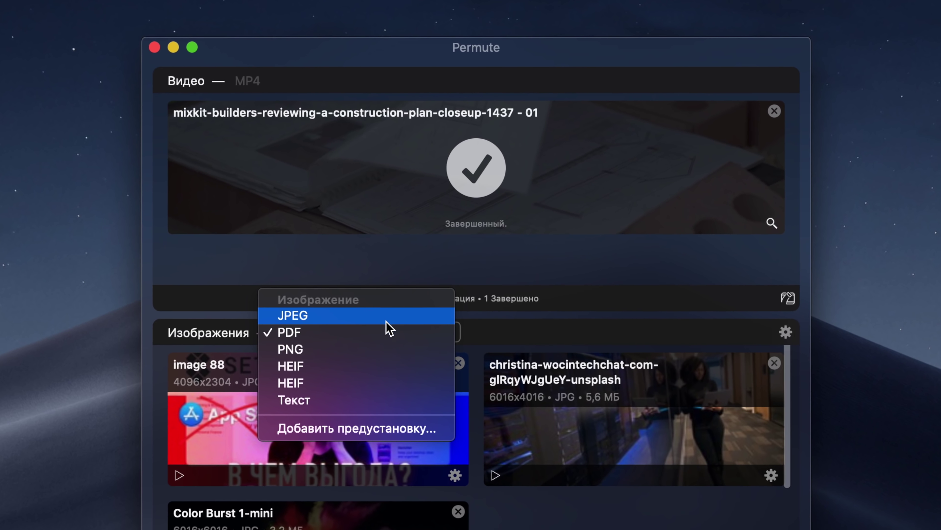
click(390, 314)
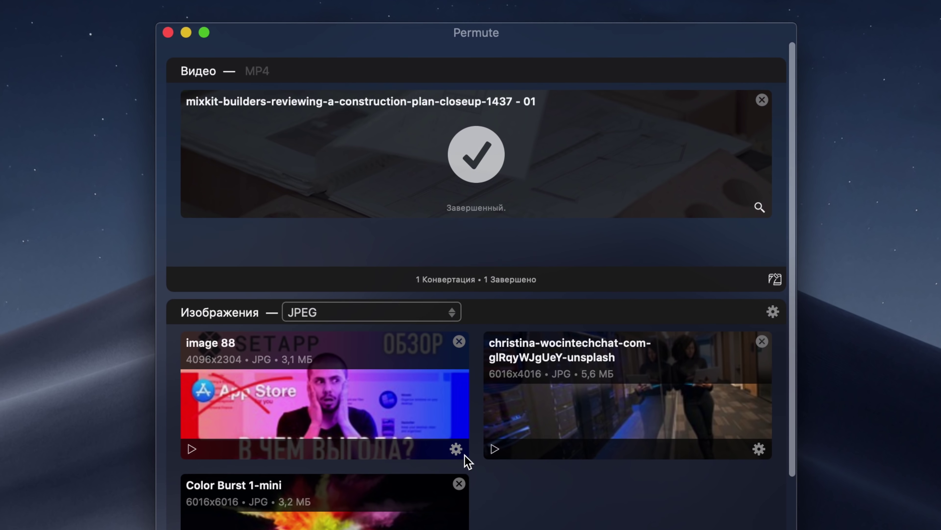
scroll(216, 491, down, 5)
click(187, 501)
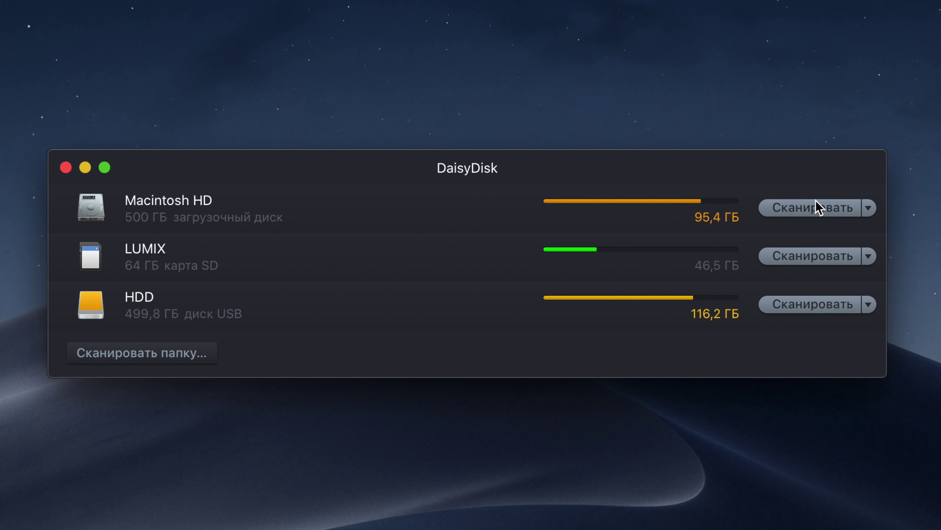
Switch to DaisyDisk and scan the Macintosh HD disk, the LUMIX card and a folder.
click(814, 208)
click(800, 256)
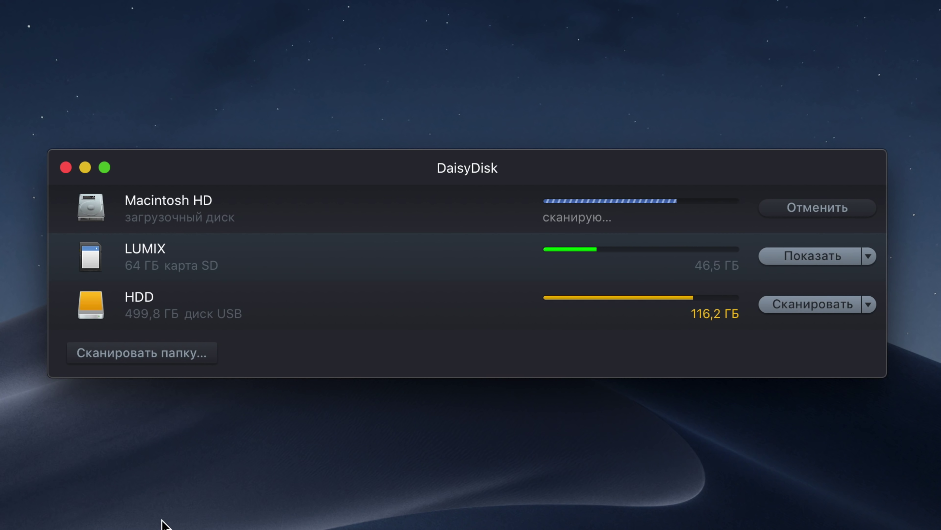
click(163, 359)
key(Return)
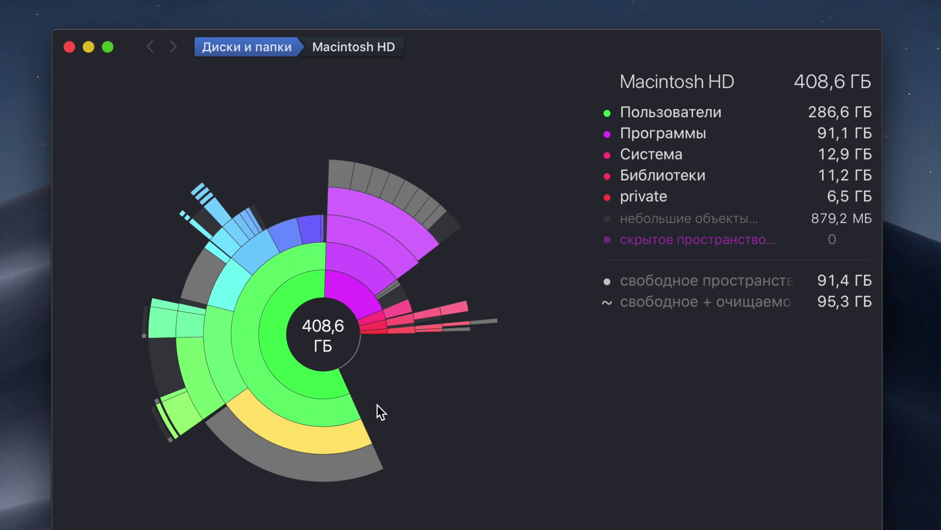
Explore the Macintosh HD map down through Фильмы and Final Cut Backups into its largest subfolder, previewing items along the way.
mouse_move(308, 381)
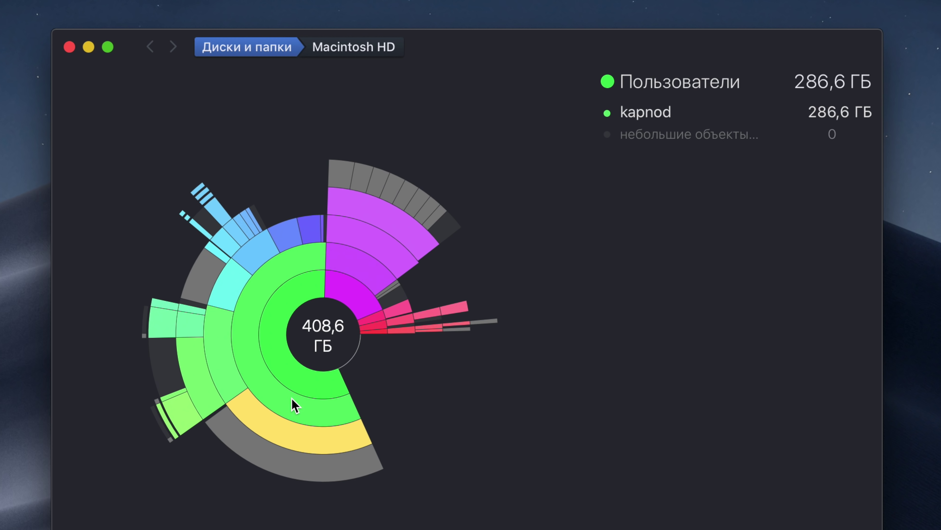
click(238, 399)
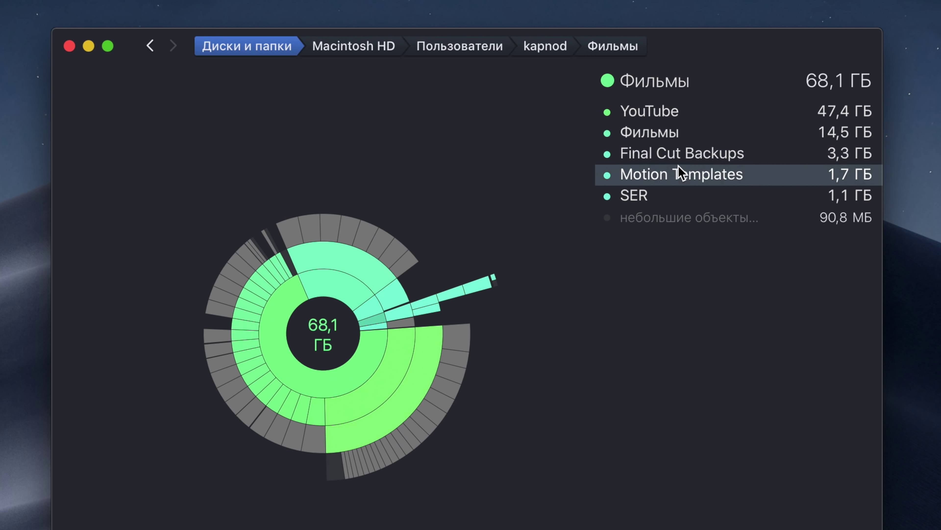
click(682, 150)
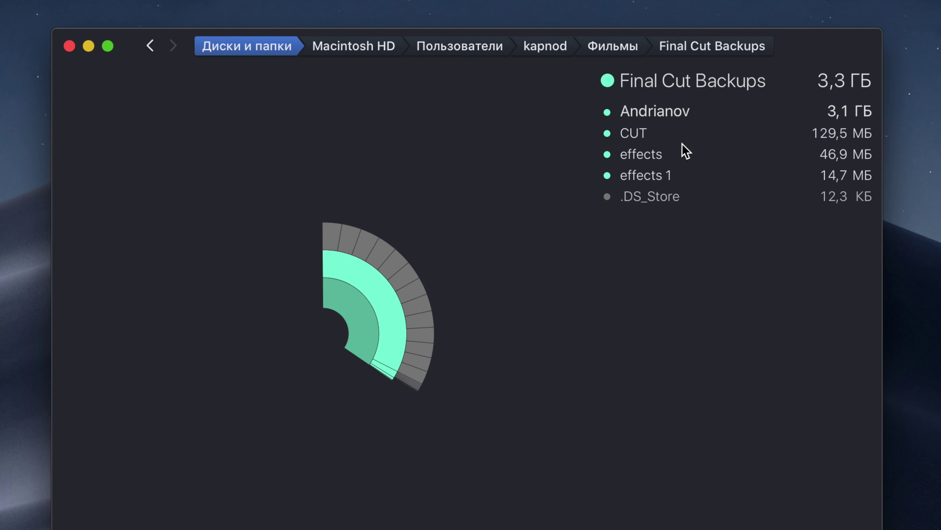
key(space)
key(space)
click(683, 118)
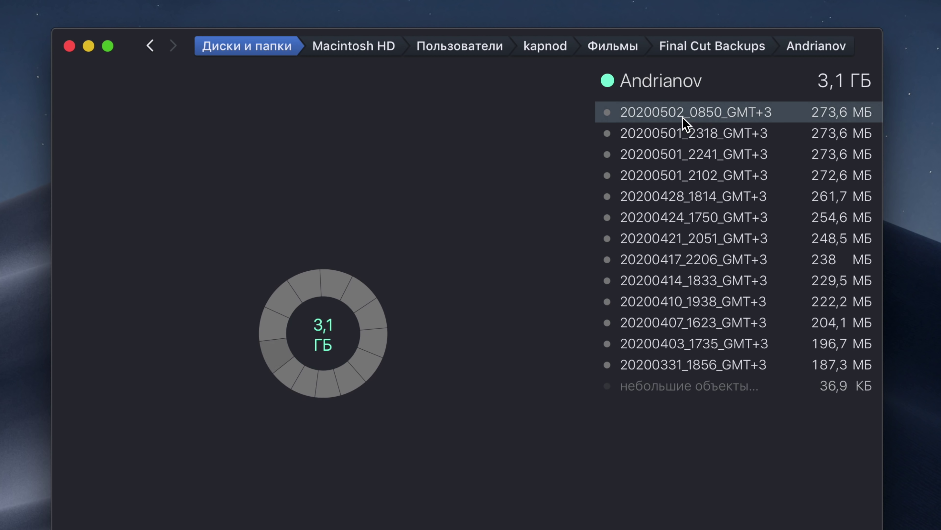
key(space)
key(space)
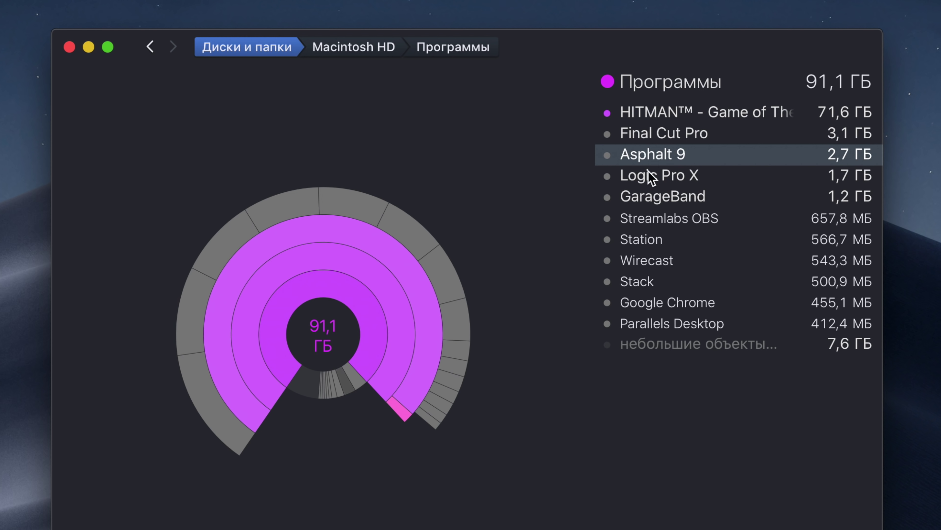
Collect Asphalt 9 and Logic Pro X from the Программы folder and start deleting the collected items.
drag(650, 171, 194, 529)
drag(280, 417, 280, 417)
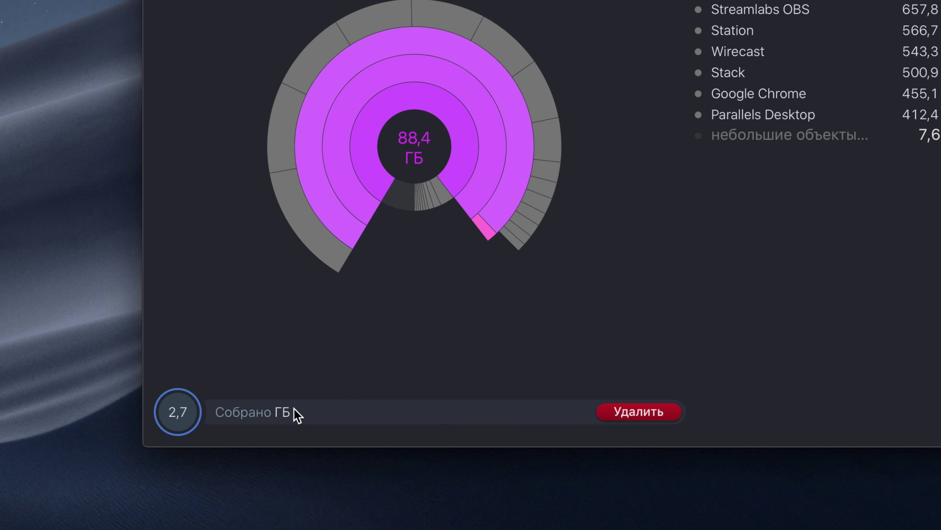
drag(760, 10, 393, 410)
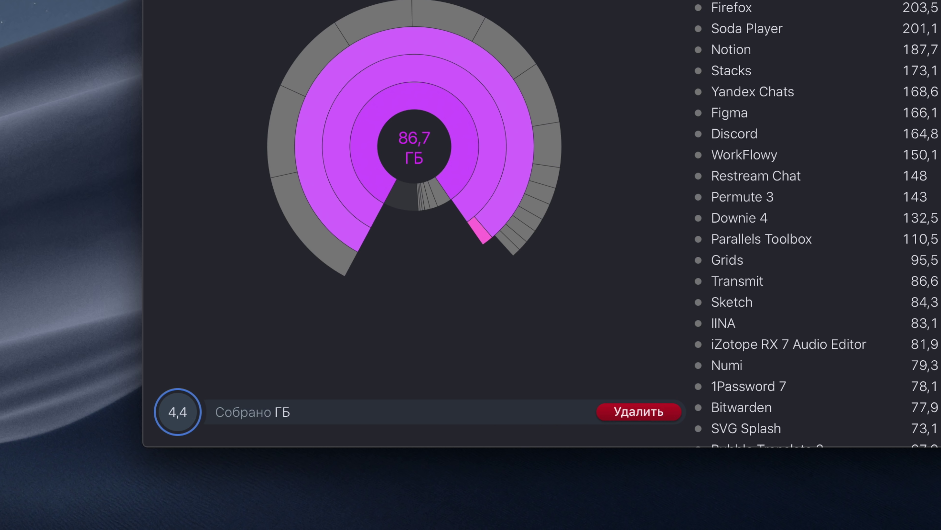
key(super+Up)
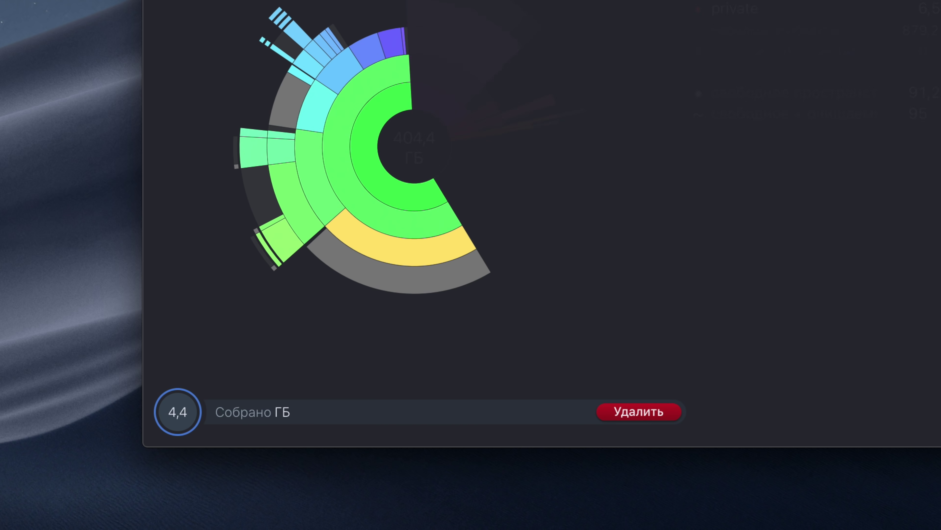
click(647, 412)
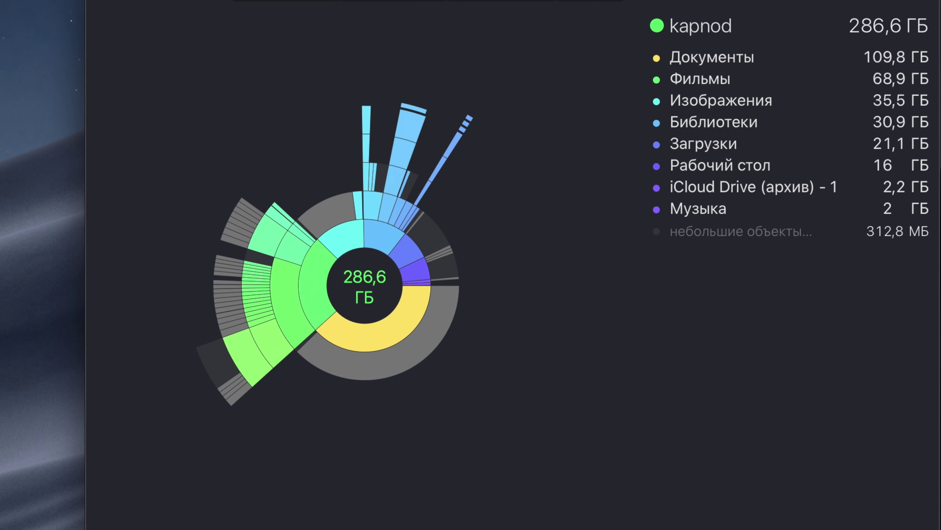
click(276, 34)
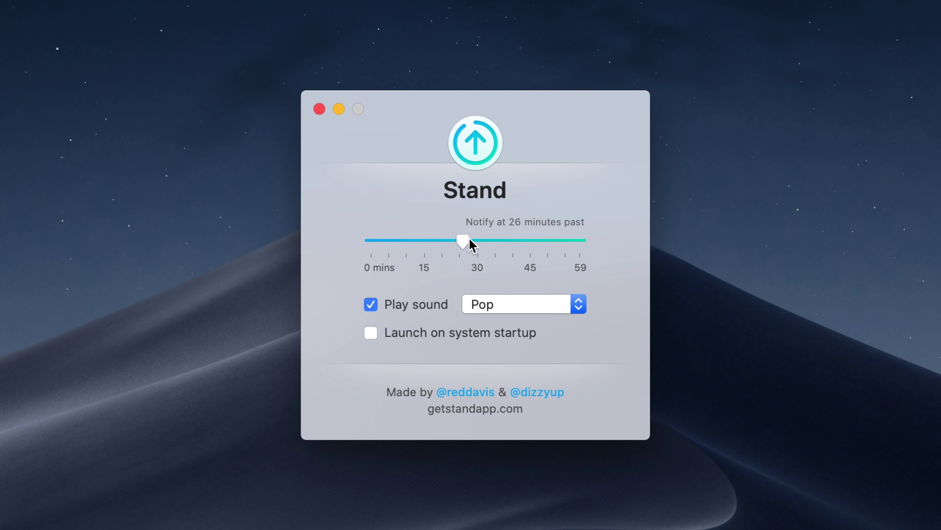
Switch to Stand, set its reminder to notify on the hour and check the options in its menu bar menu.
drag(578, 243, 310, 256)
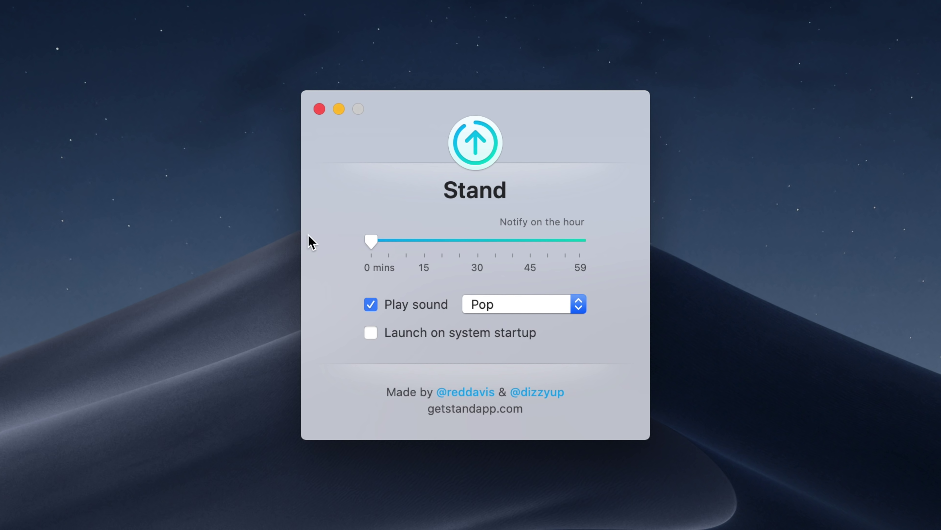
click(320, 108)
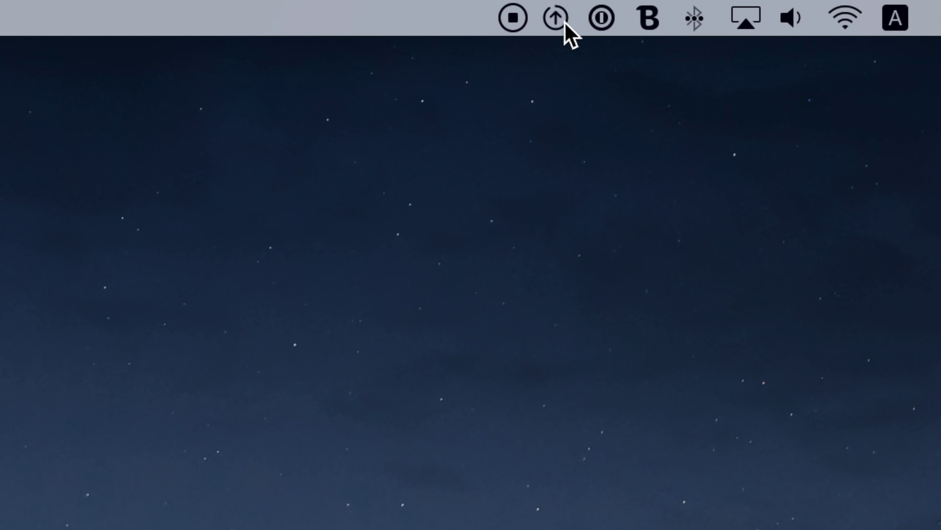
click(564, 24)
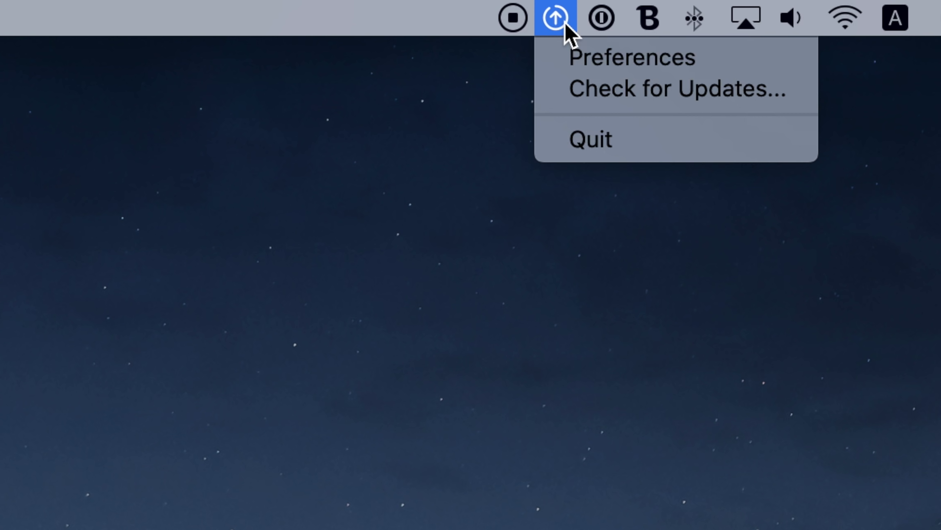
key(Escape)
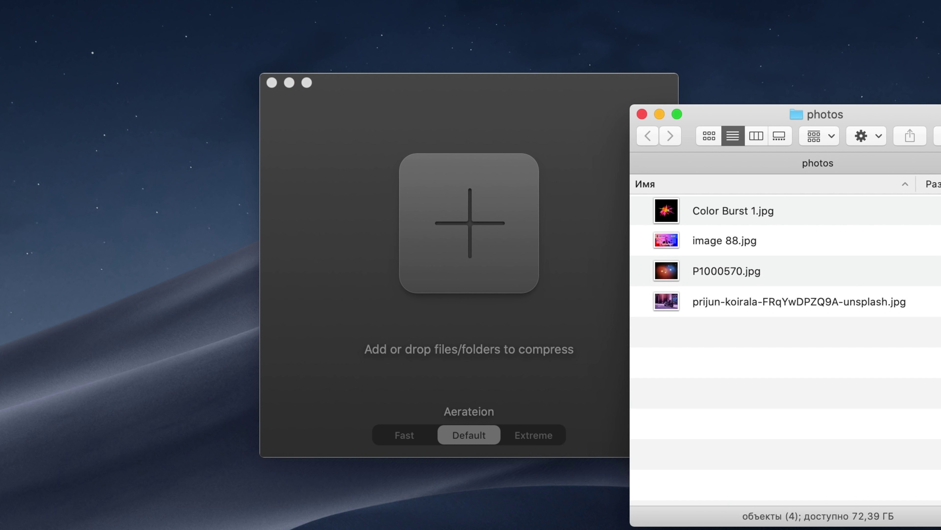
Arrange the photos folder beside the image compressor and compress Color Burst 1.jpg and image 88.jpg at the Default level.
drag(709, 121, 771, 89)
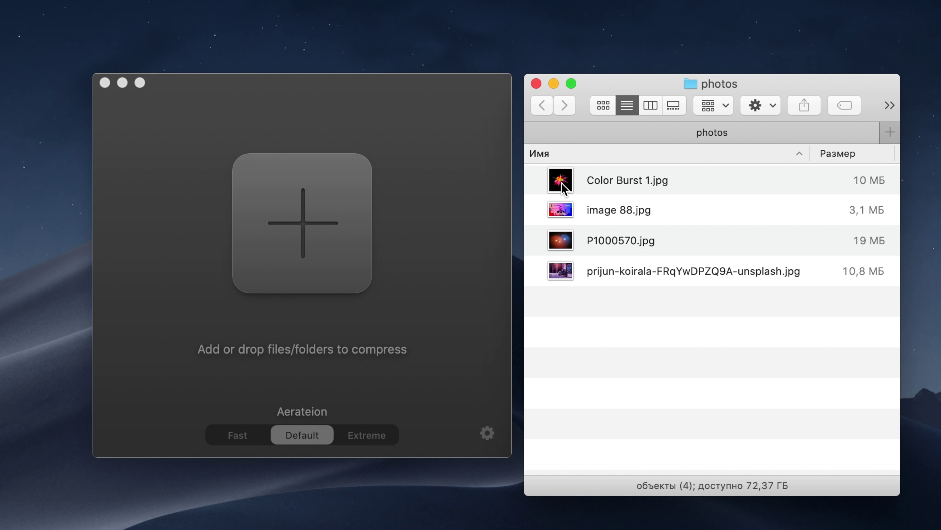
drag(561, 185, 351, 231)
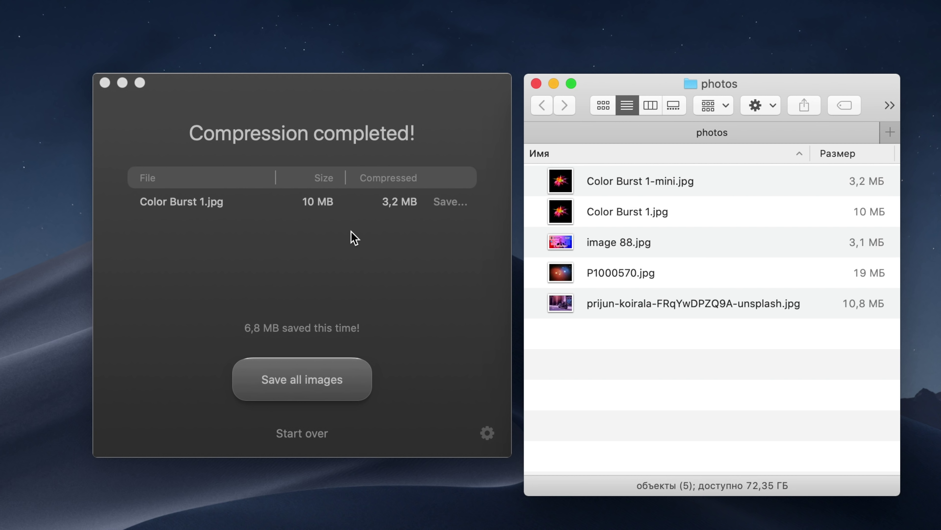
click(313, 433)
drag(547, 245, 284, 288)
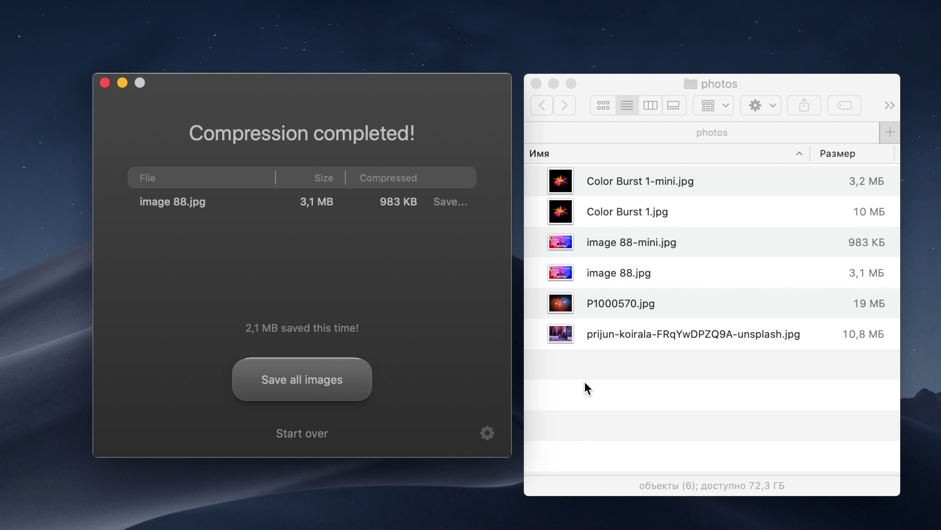
click(326, 430)
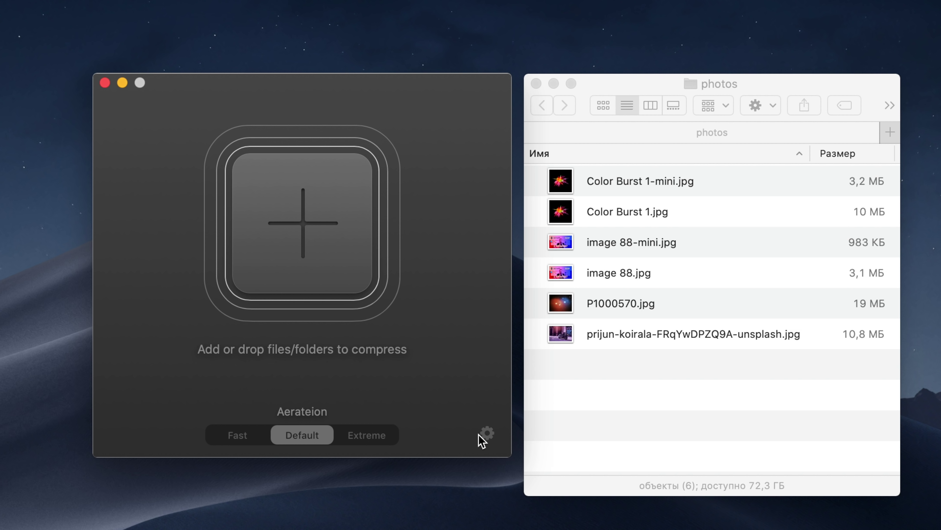
Look through the image compressor's preferences and the available destinations for saved files.
click(489, 436)
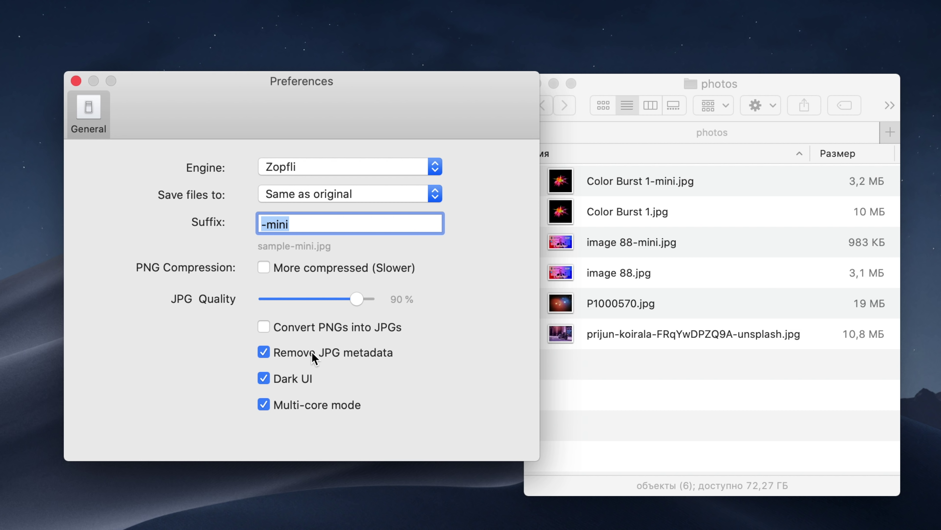
click(434, 193)
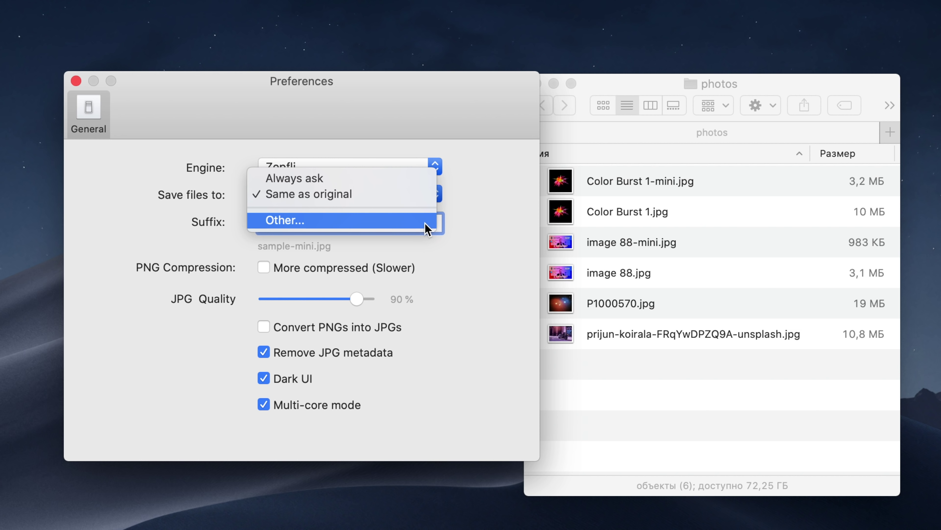
click(309, 123)
click(76, 80)
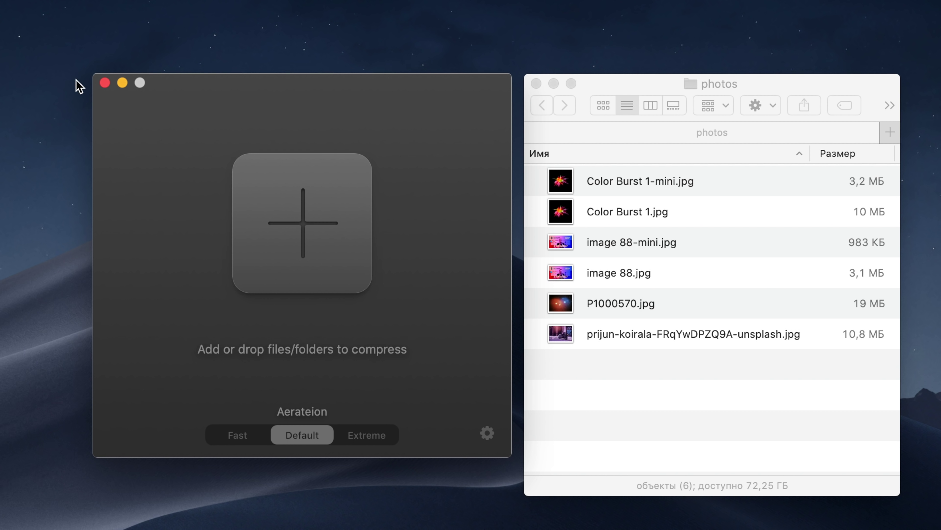
Delete Color Burst 1-mini.jpg and image 88-mini.jpg from the photos folder and add the whole folder to the image compressor.
click(603, 208)
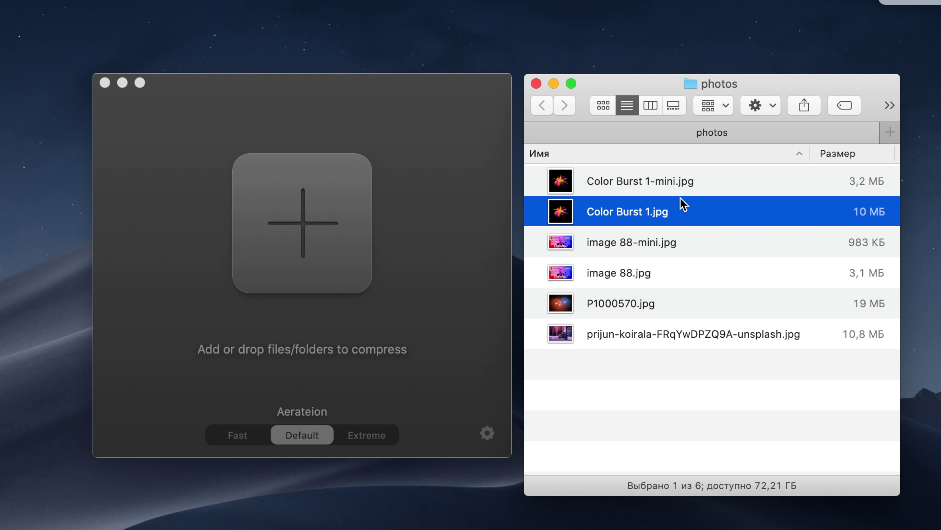
click(681, 182)
super+click(671, 238)
key(super+BackSpace)
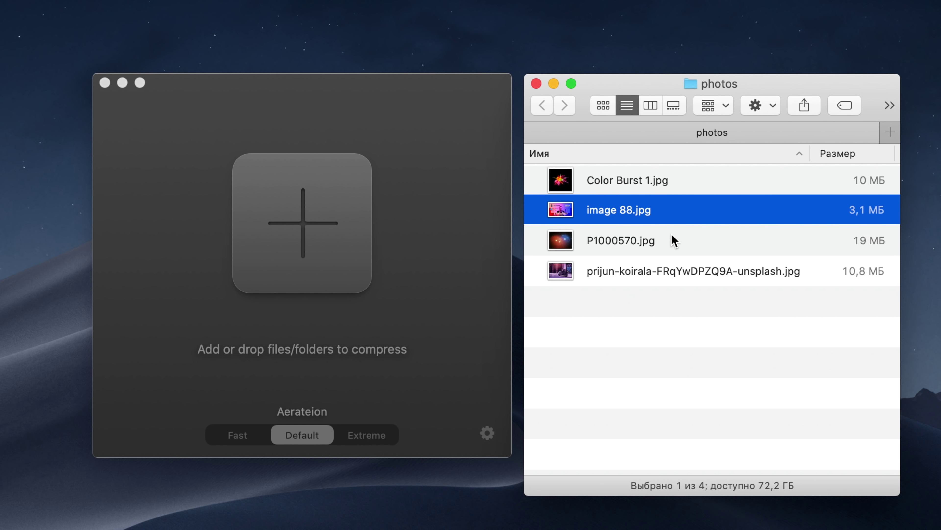
drag(746, 83, 284, 269)
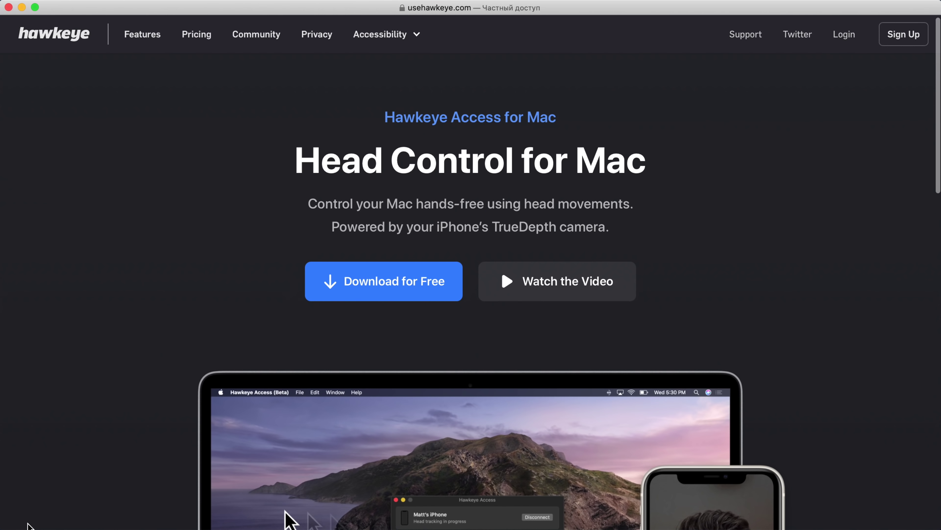
Switch to the Hawkeye Access website and look through its page on head control for Mac.
scroll(28, 524, down, 5)
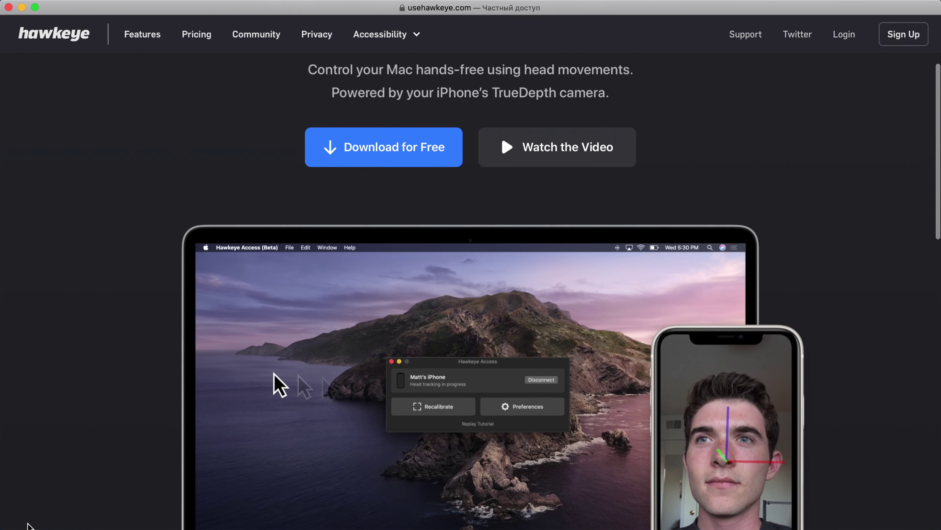
scroll(28, 524, down, 8)
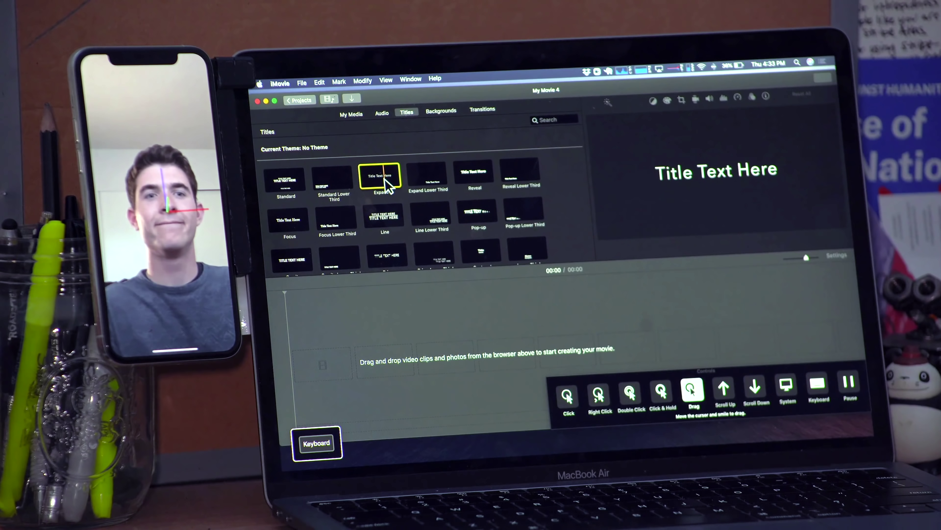
drag(388, 185, 391, 204)
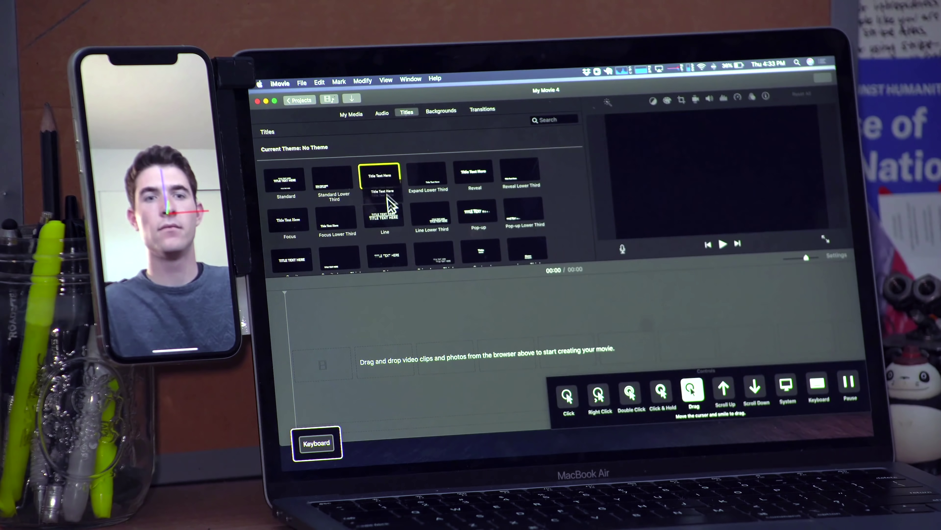
drag(378, 280, 339, 375)
text(demo)
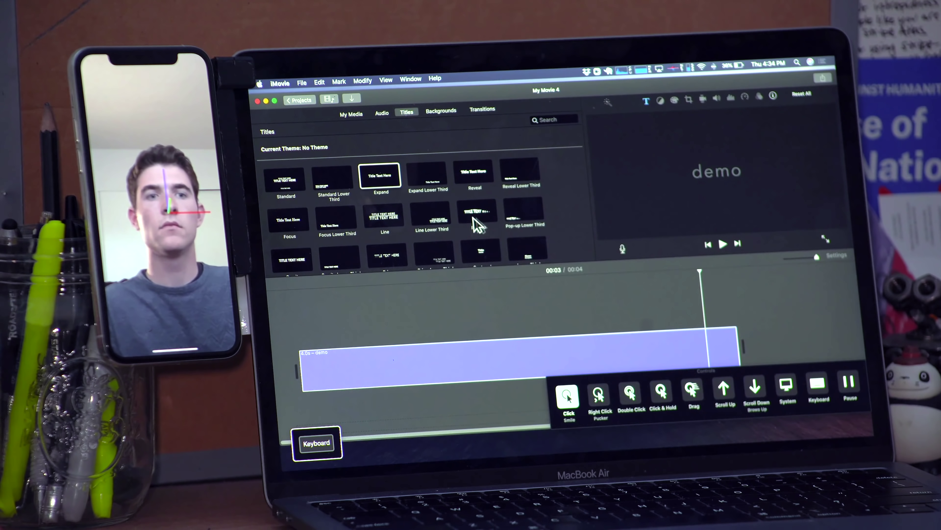
scroll(448, 211, down, 5)
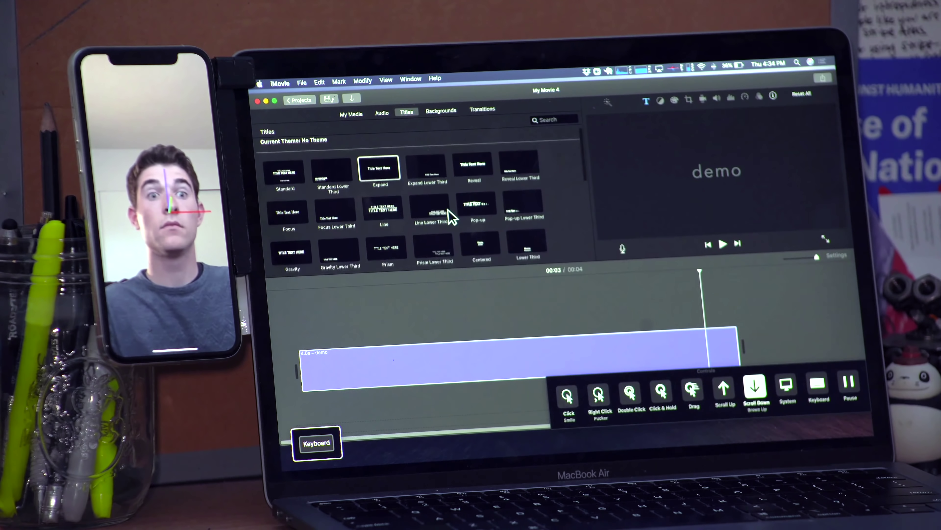
scroll(448, 211, down, 10)
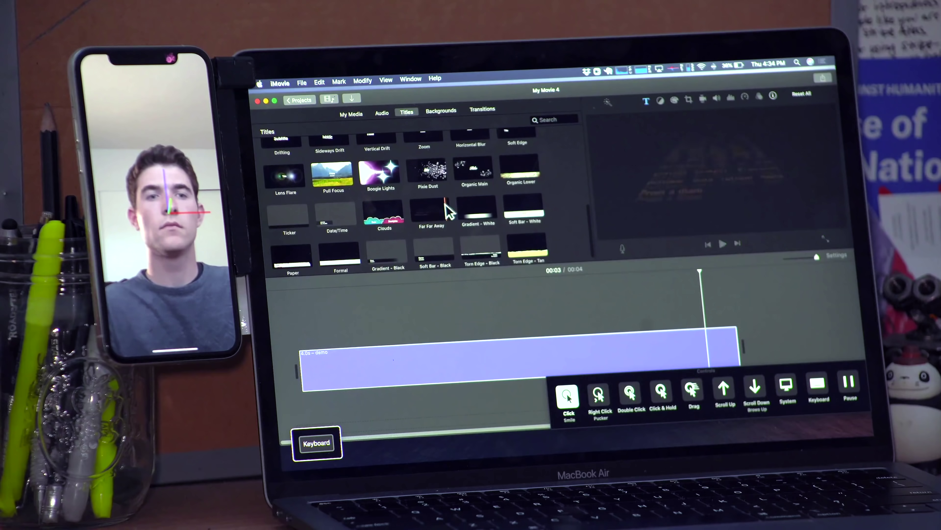
click(448, 211)
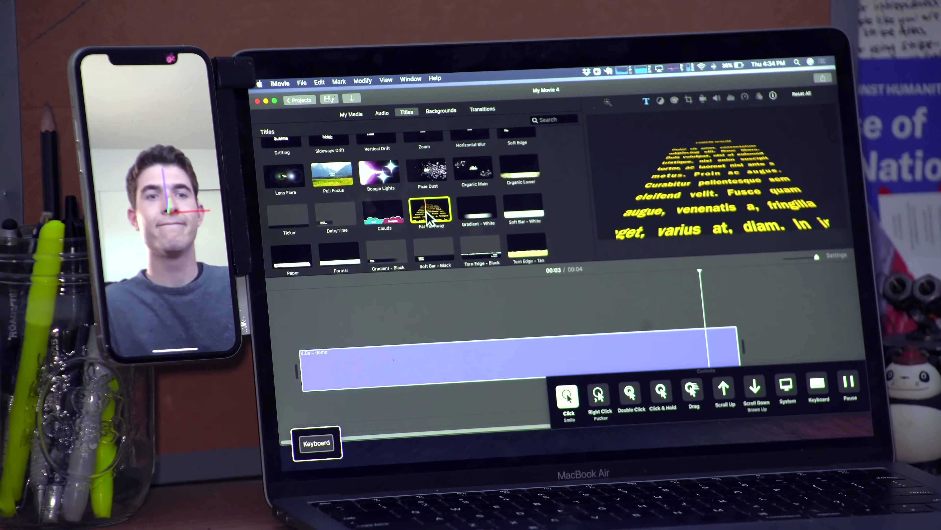
drag(427, 215, 775, 339)
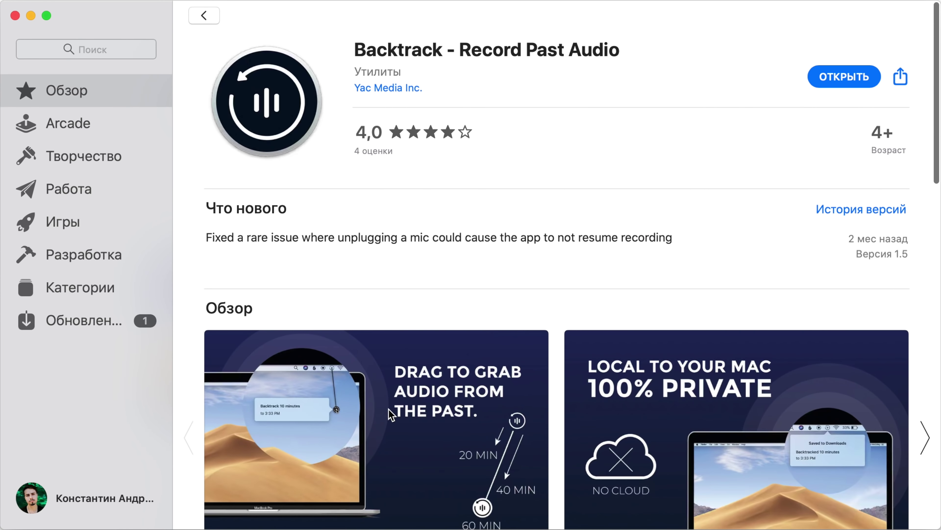
Switch to the App Store and look through Backtrack's preview images and description.
scroll(389, 414, down, 5)
scroll(508, 318, right, 5)
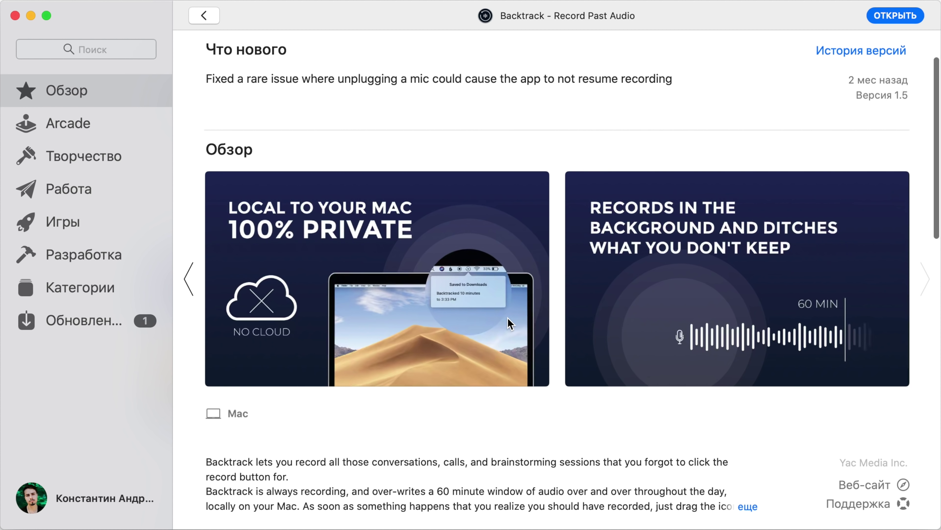
scroll(507, 319, down, 10)
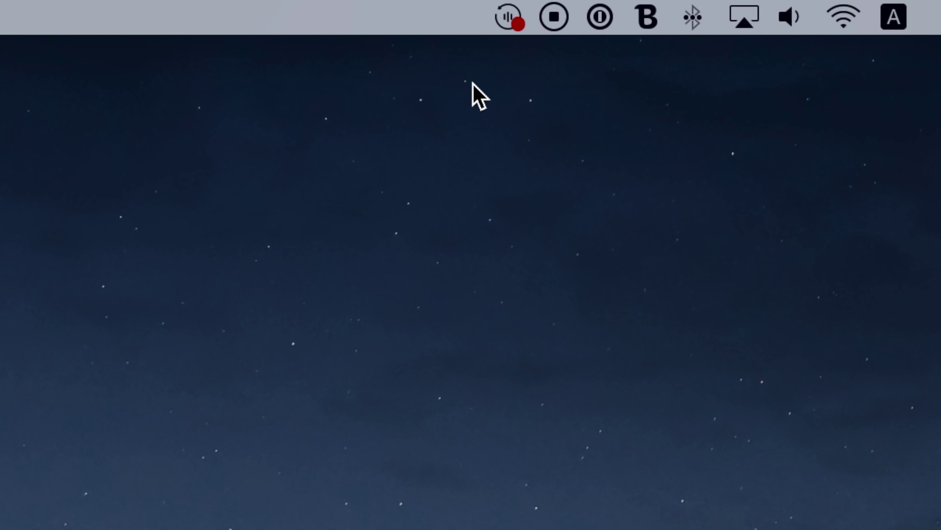
Open Backtrack's settings from the desktop, check the available input devices and close the settings.
click(512, 23)
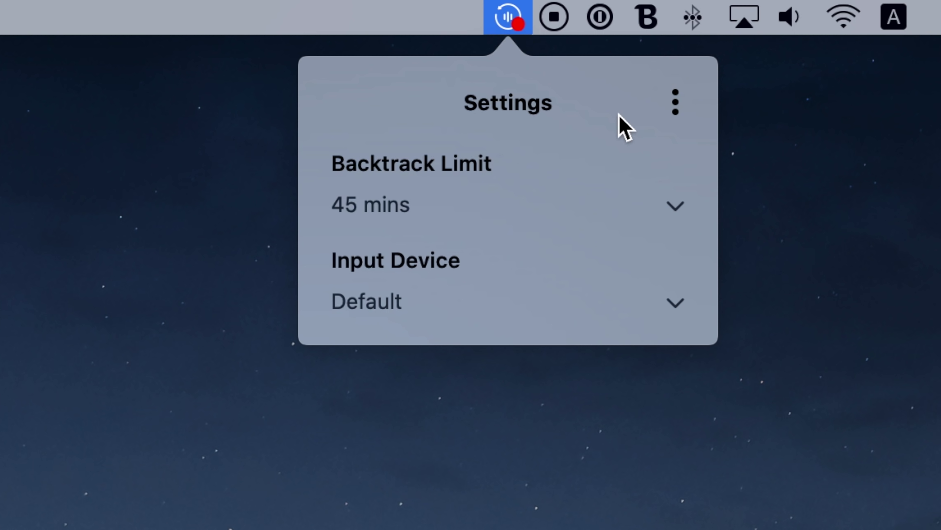
click(673, 313)
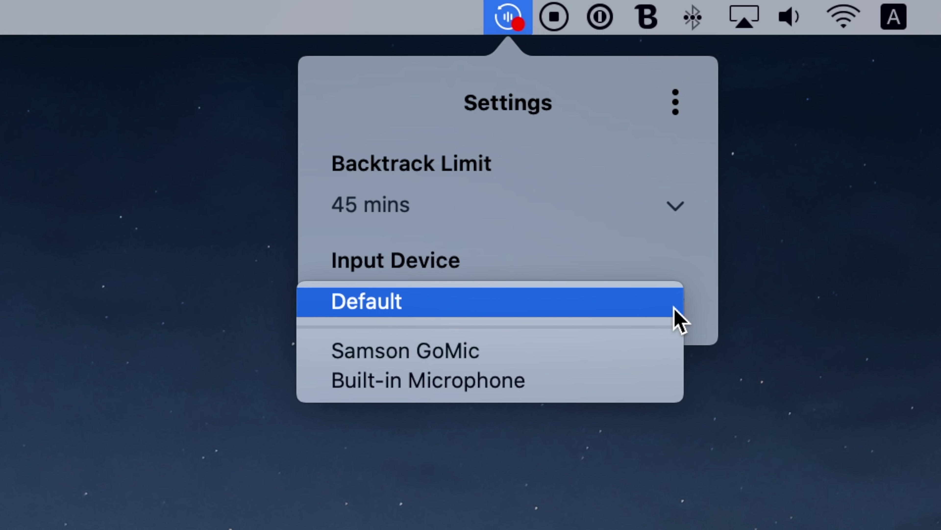
click(619, 264)
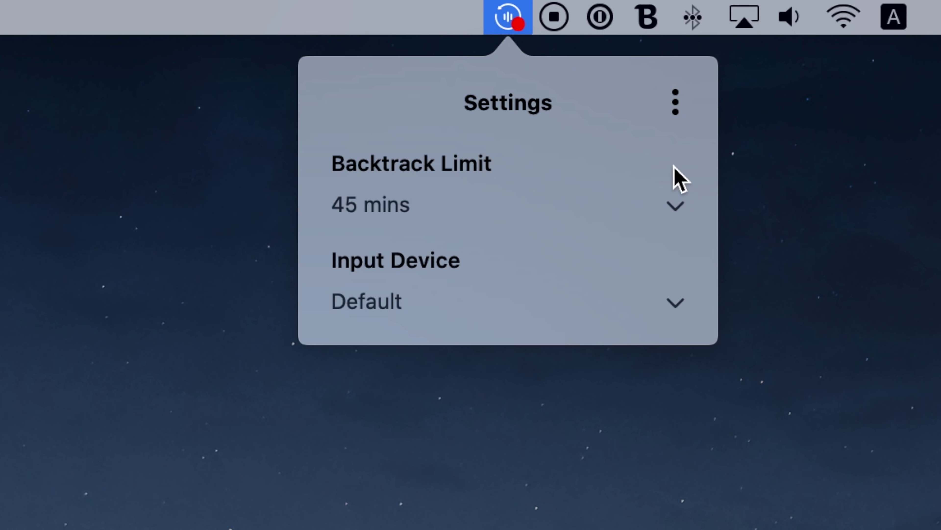
click(86, 324)
Backtrack the last 10 minutes of audio and save the recording in Documents under the suggested name.
drag(494, 33, 333, 293)
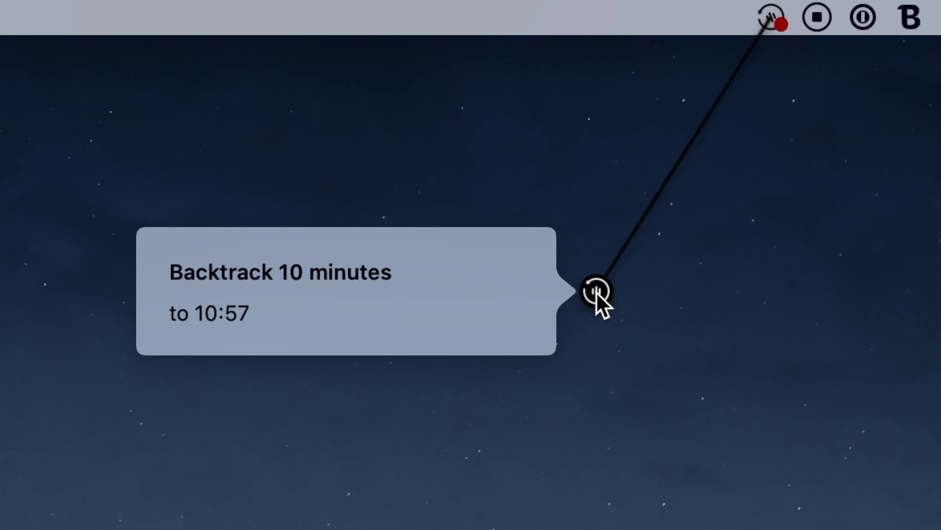
drag(598, 295, 596, 293)
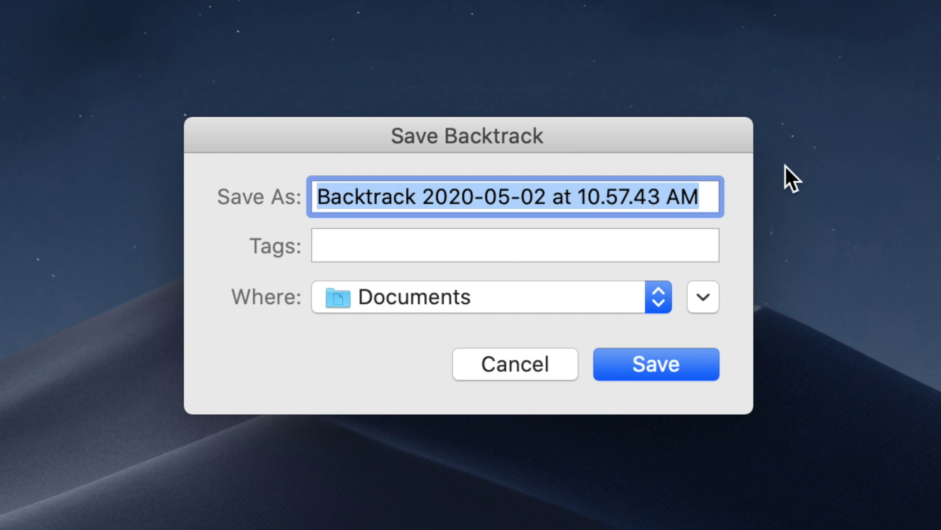
key(Return)
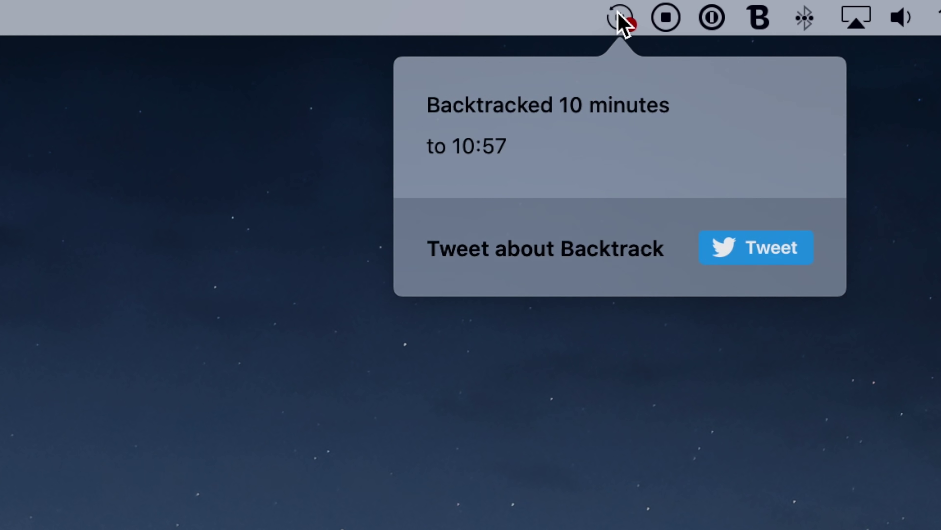
Check the available Backtrack Limit durations in Backtrack's settings and close them without changing the limit.
click(630, 26)
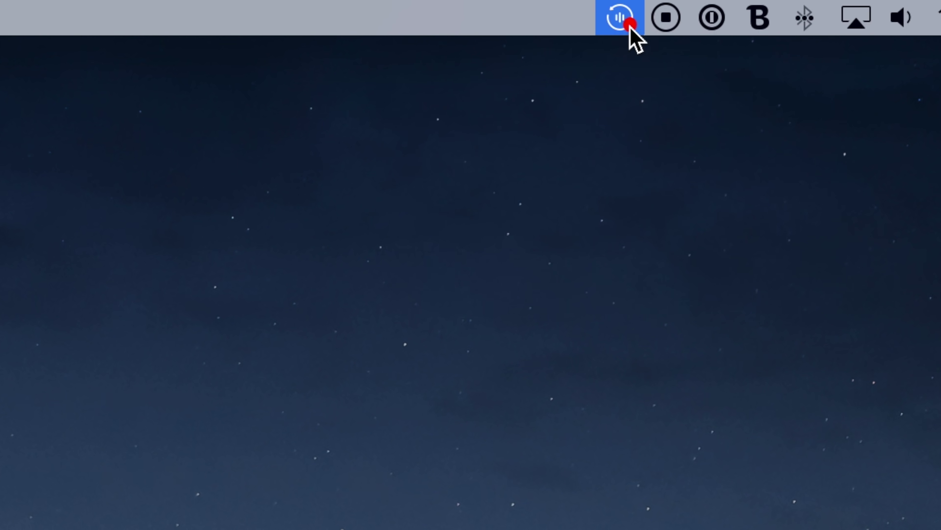
click(790, 206)
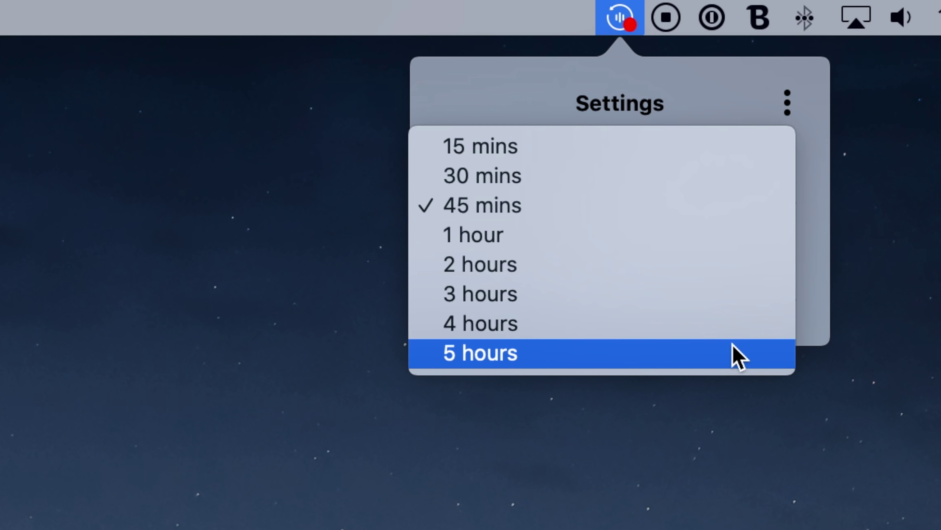
click(632, 11)
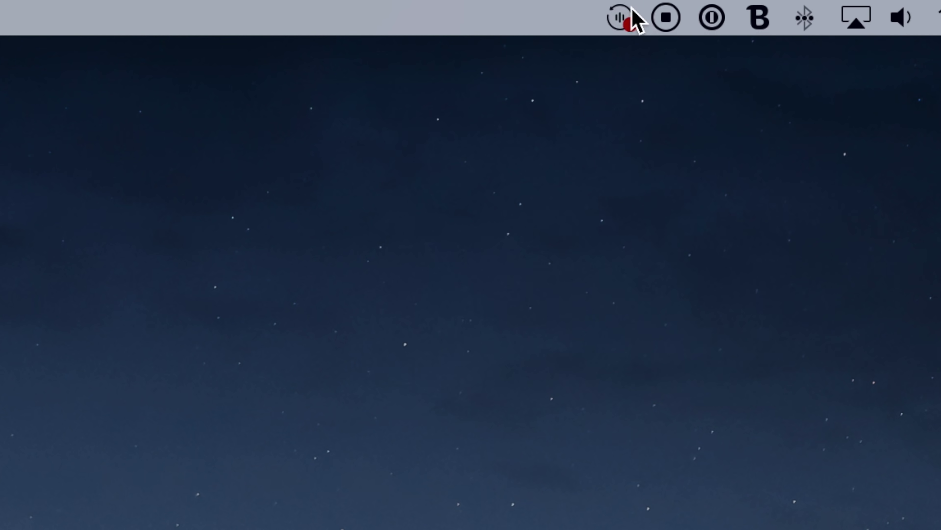
Backtrack about 38 minutes of past audio and save the recording in Documents under the suggested name.
drag(632, 11, 346, 529)
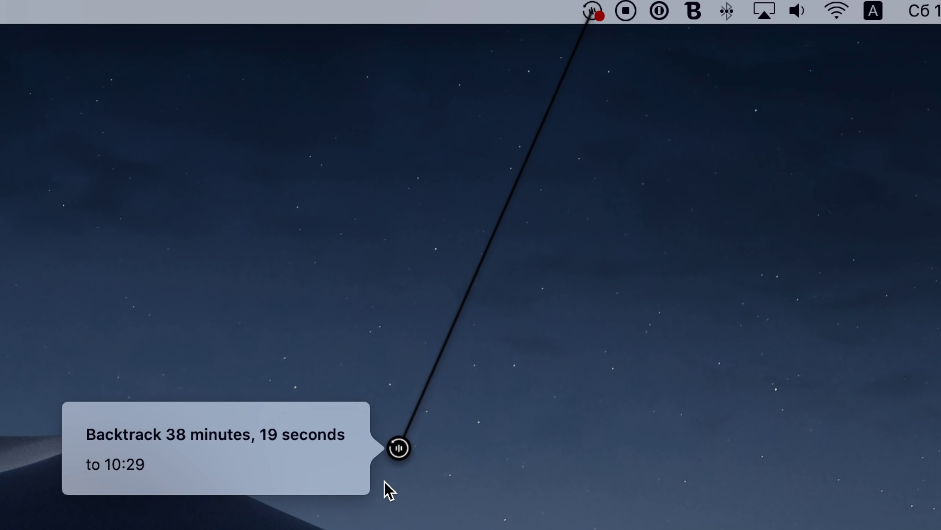
drag(388, 490, 417, 447)
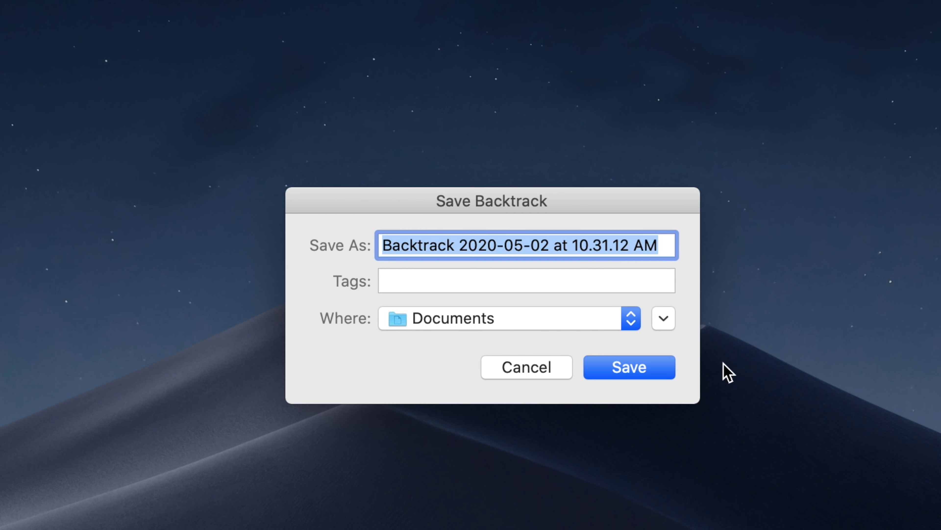
click(657, 369)
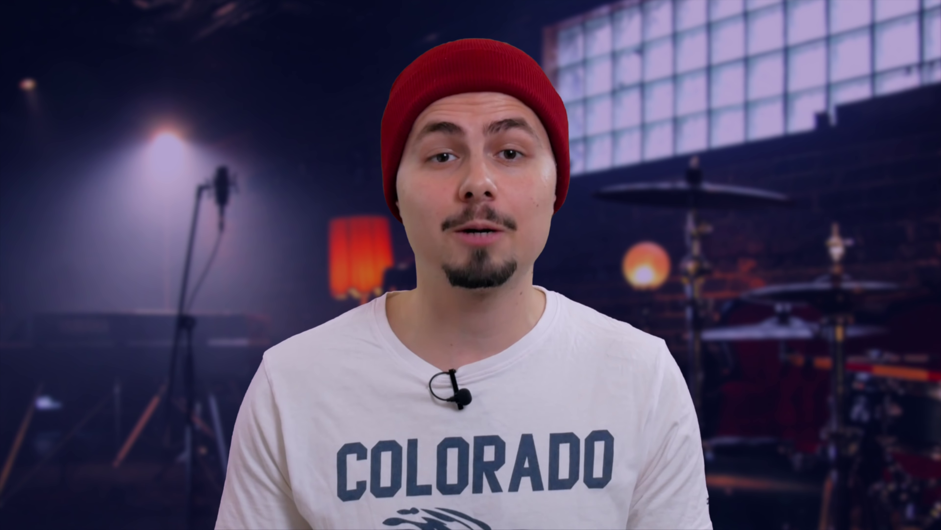